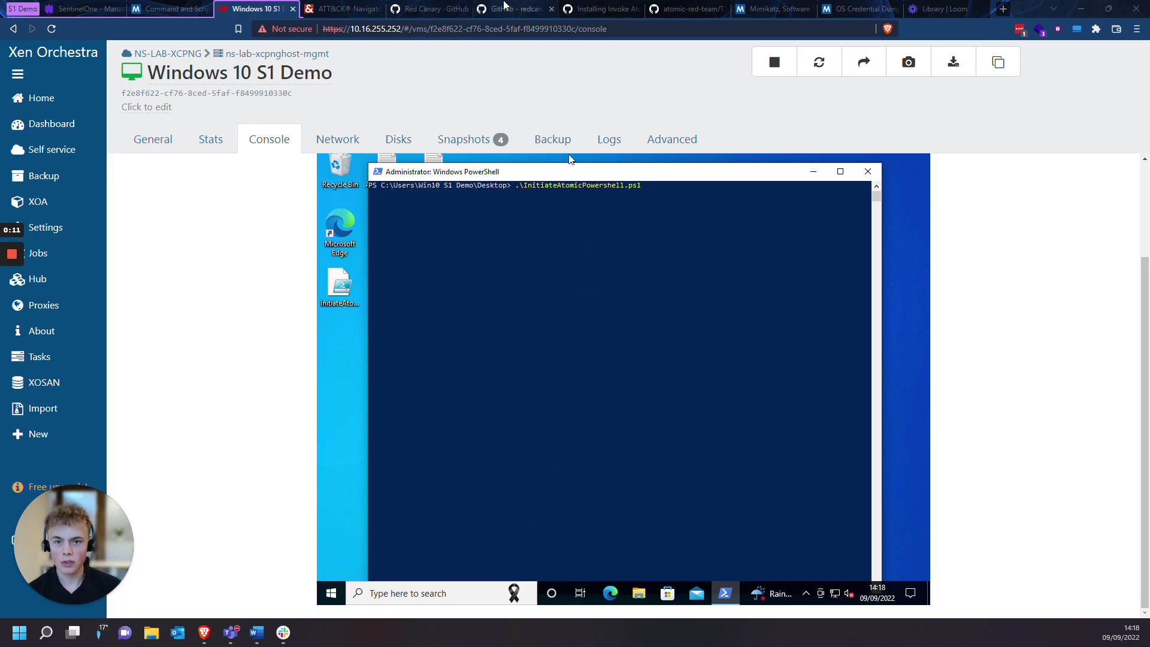
Review the redcanaryco atomic-red-team repository on GitHub and its Atomic Red Team technique layer in ATT&CK Navigator.
{"action": "left_click", "coordinate": [605, 9]}
{"action": "scroll", "coordinate": [501, 207], "scroll_direction": "up", "scroll_amount": 2}
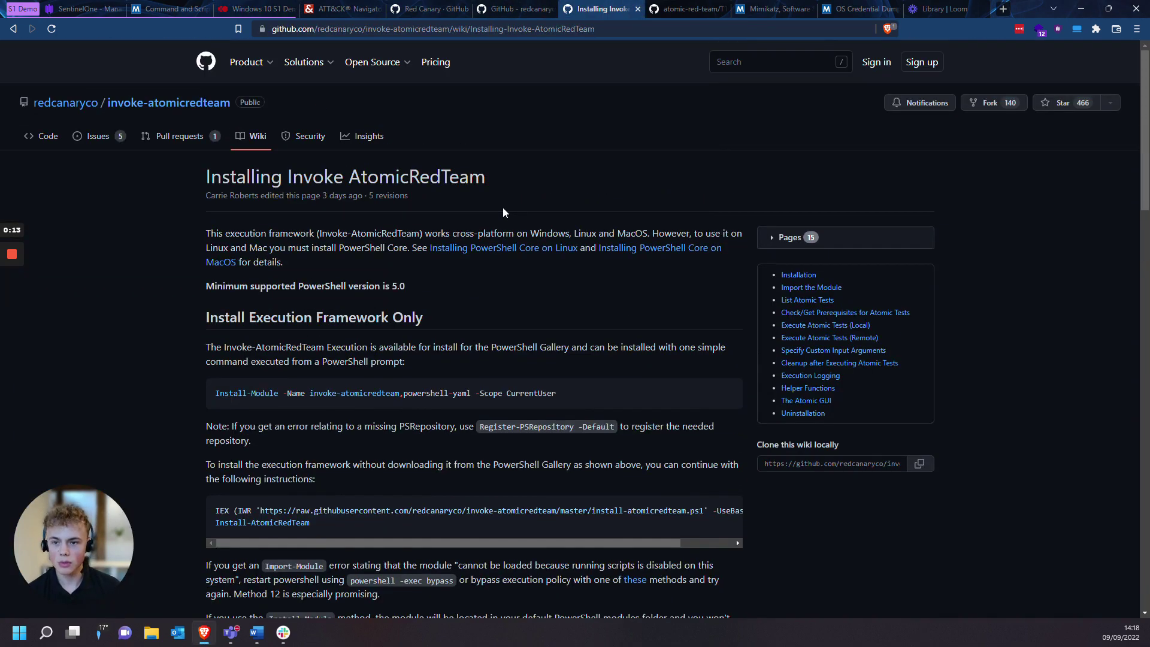
{"action": "left_click", "coordinate": [458, 7]}
{"action": "left_click", "coordinate": [511, 7]}
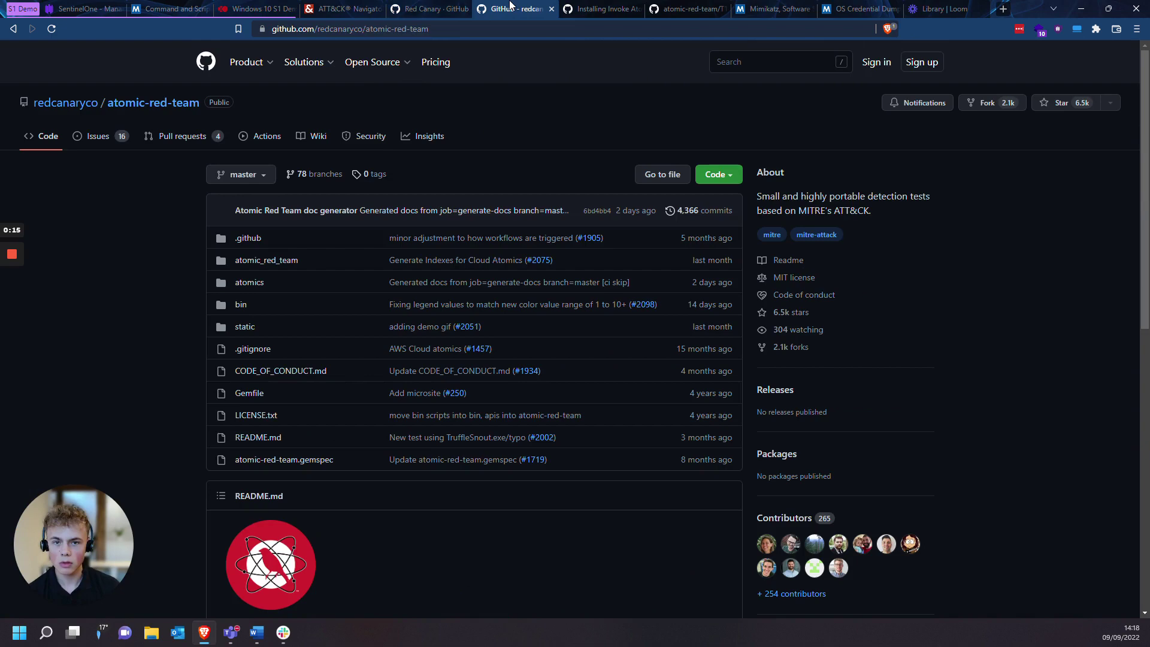
{"action": "scroll", "coordinate": [718, 240], "scroll_direction": "down", "scroll_amount": 2}
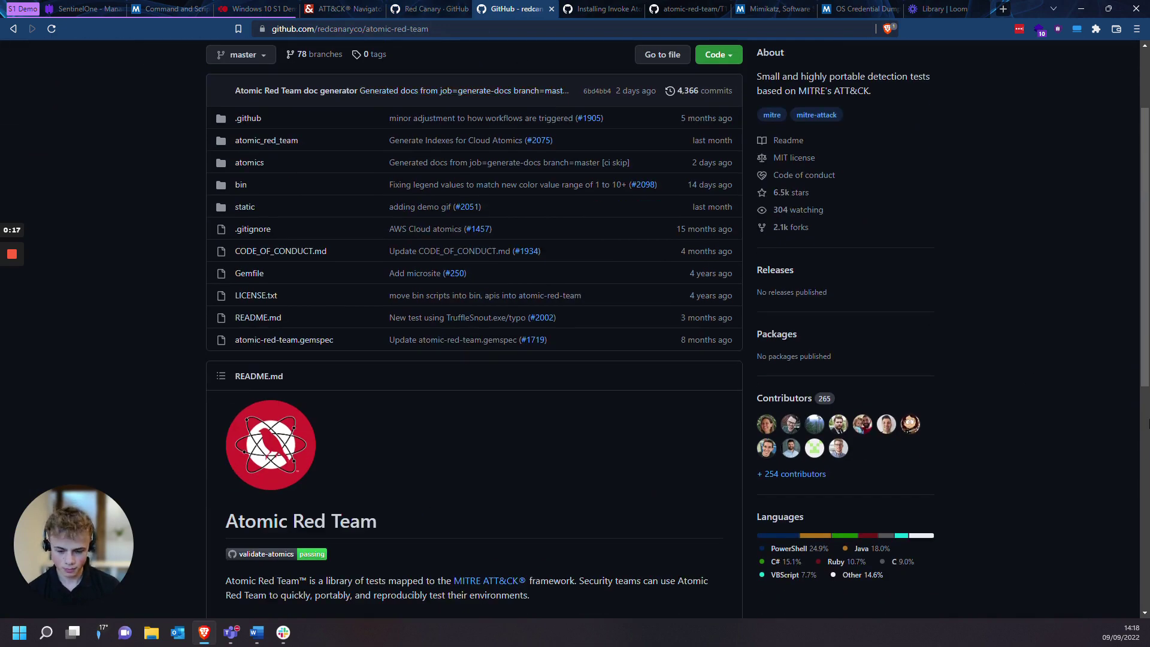
{"action": "scroll", "coordinate": [1034, 393], "scroll_direction": "up", "scroll_amount": 1}
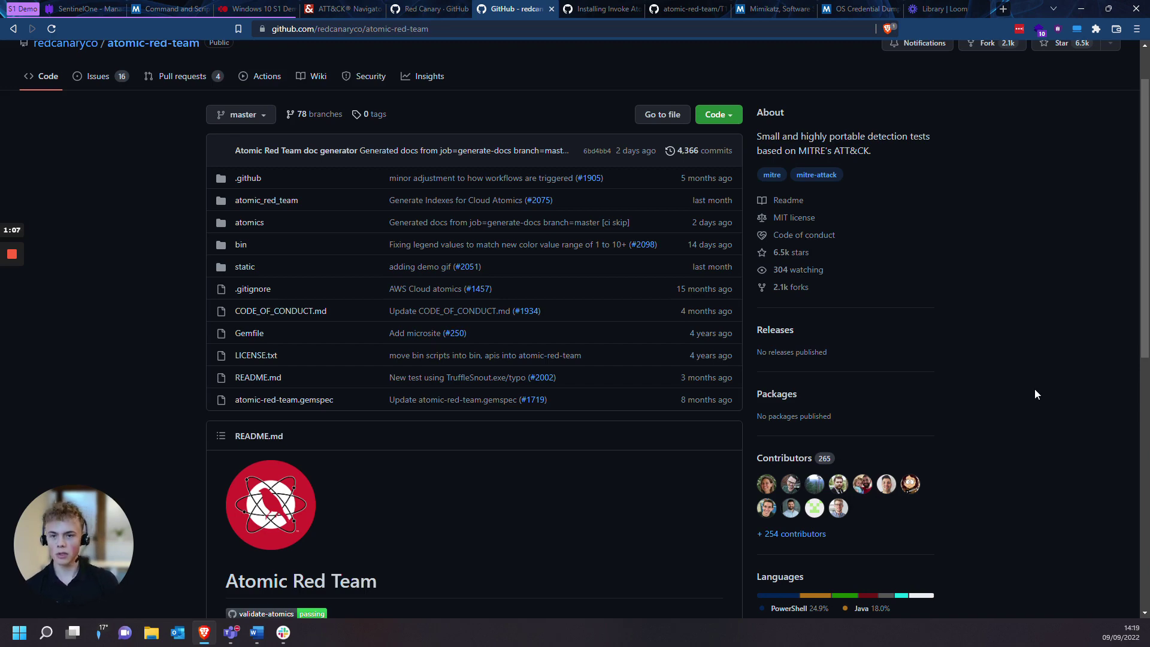
{"action": "left_click", "coordinate": [345, 8]}
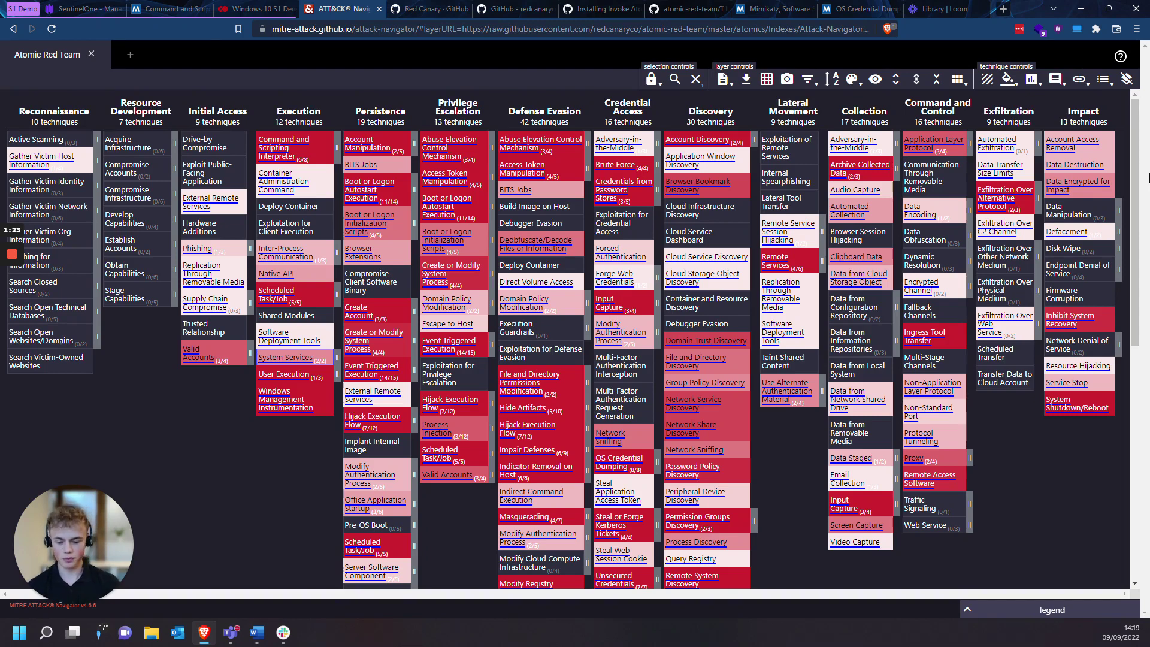
Switch to the SentinelOne console and examine the WindowsOS group's Sentinels policy for protection mode and detection engines.
{"action": "left_click", "coordinate": [78, 9]}
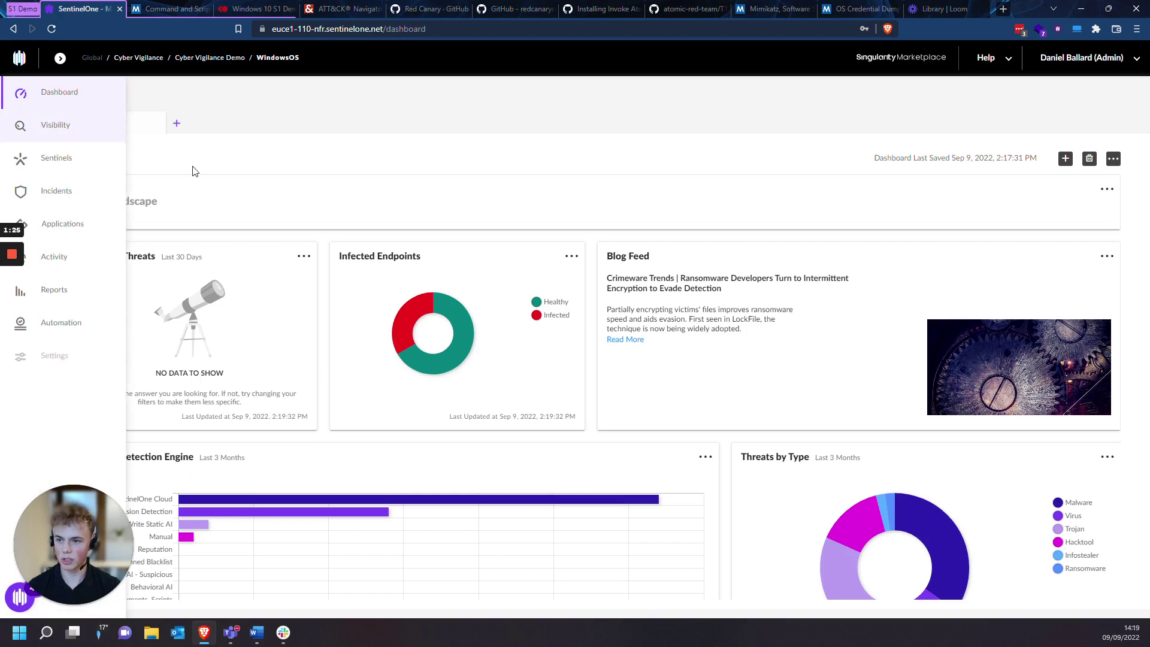
{"action": "left_click", "coordinate": [72, 160]}
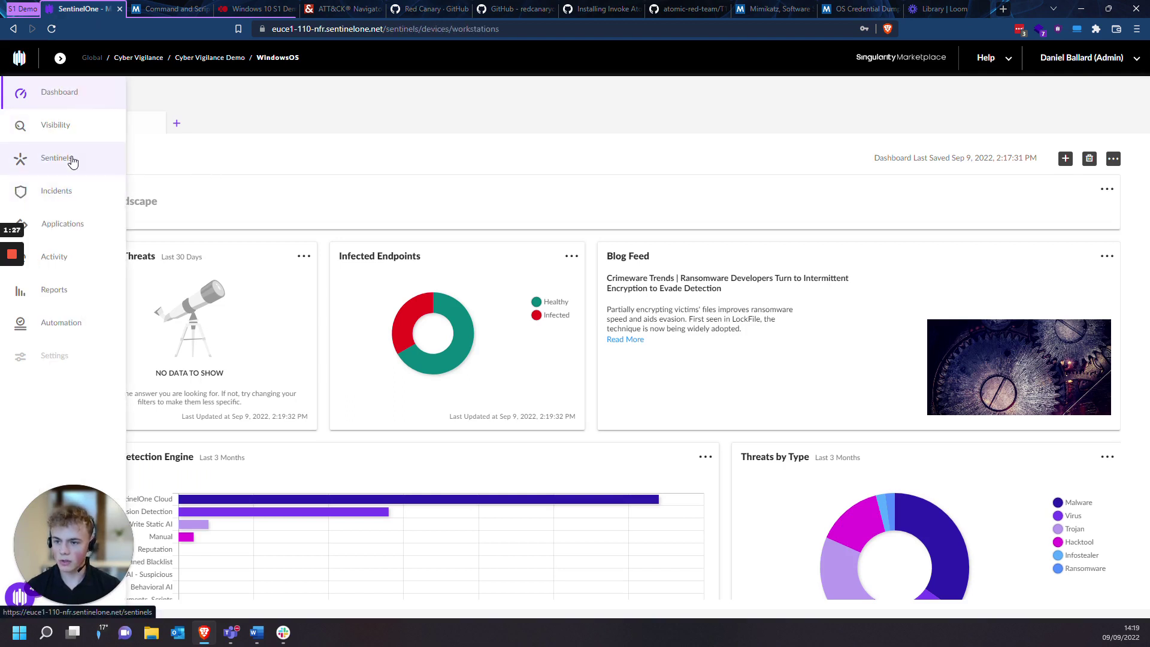
{"action": "left_click", "coordinate": [231, 102]}
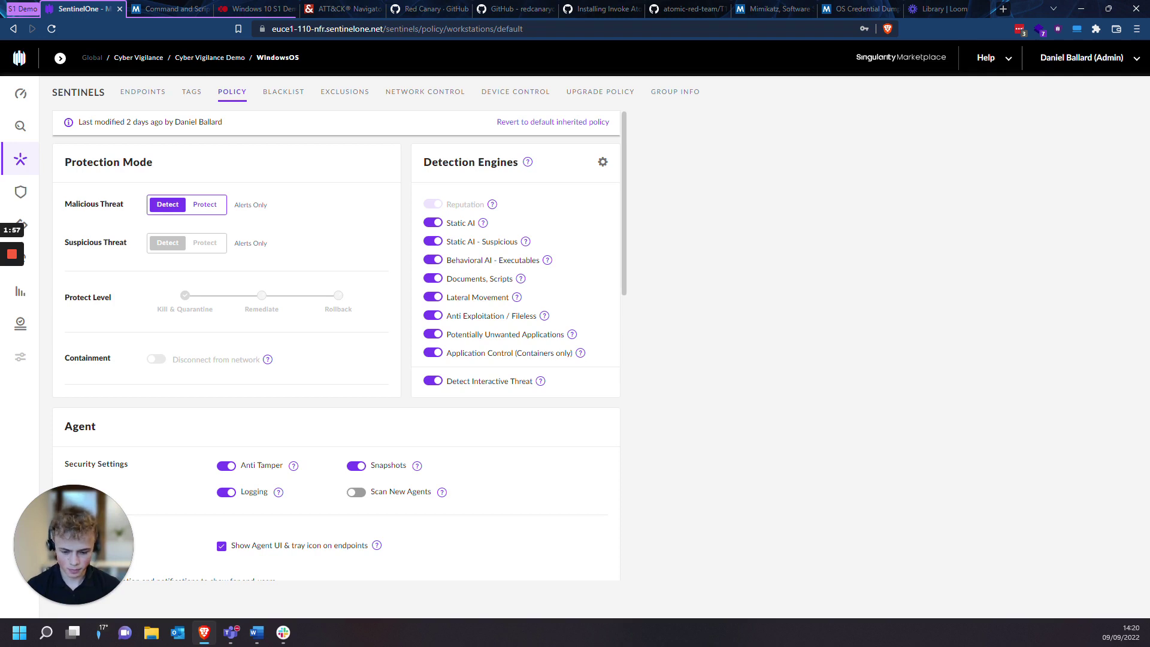
Check the recent threats under SentinelOne's incidents and return to the Windows 10 S1 Demo virtual machine's console in Xen Orchestra.
{"action": "key", "text": "alt+Tab"}
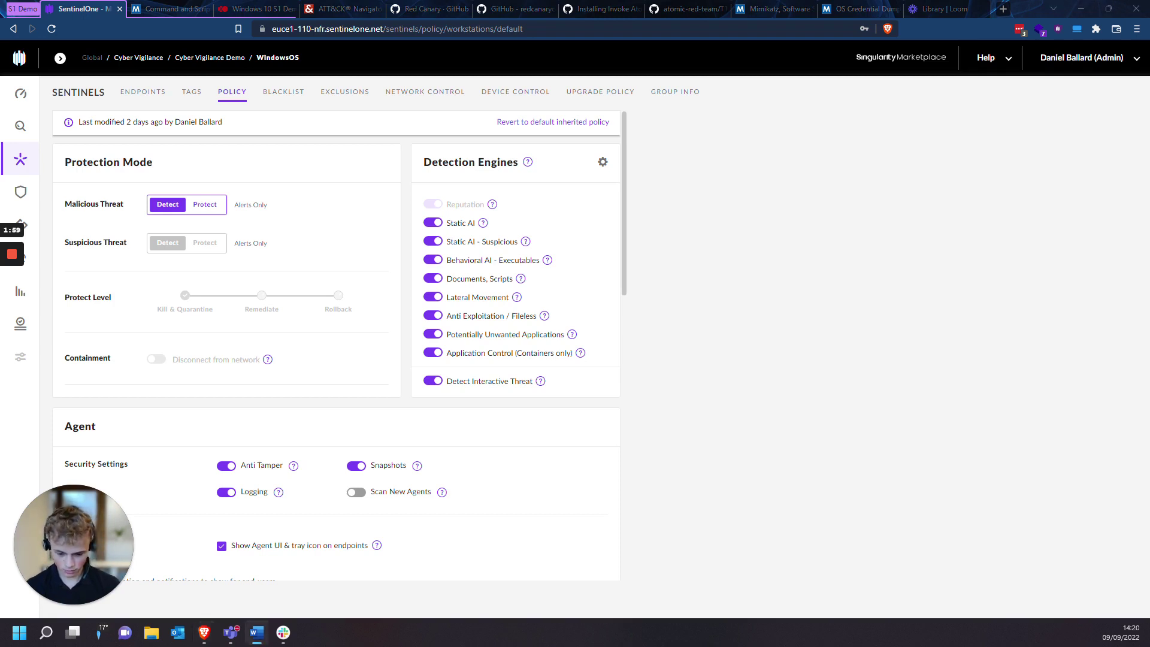
{"action": "left_click", "coordinate": [37, 192]}
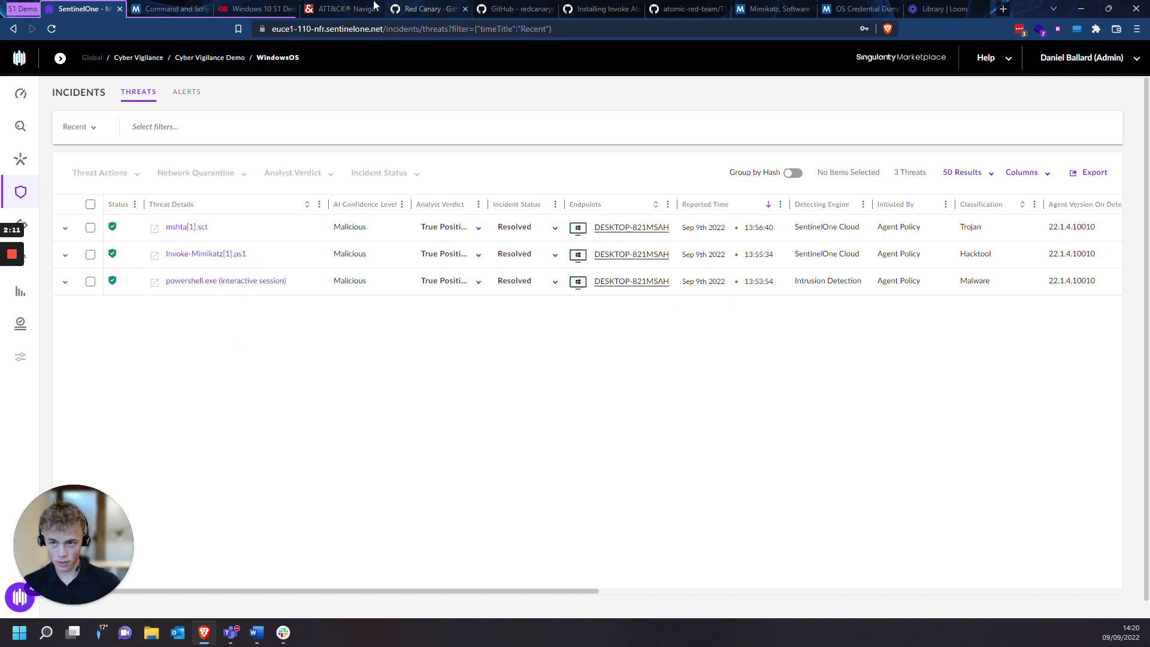
{"action": "left_click", "coordinate": [257, 9]}
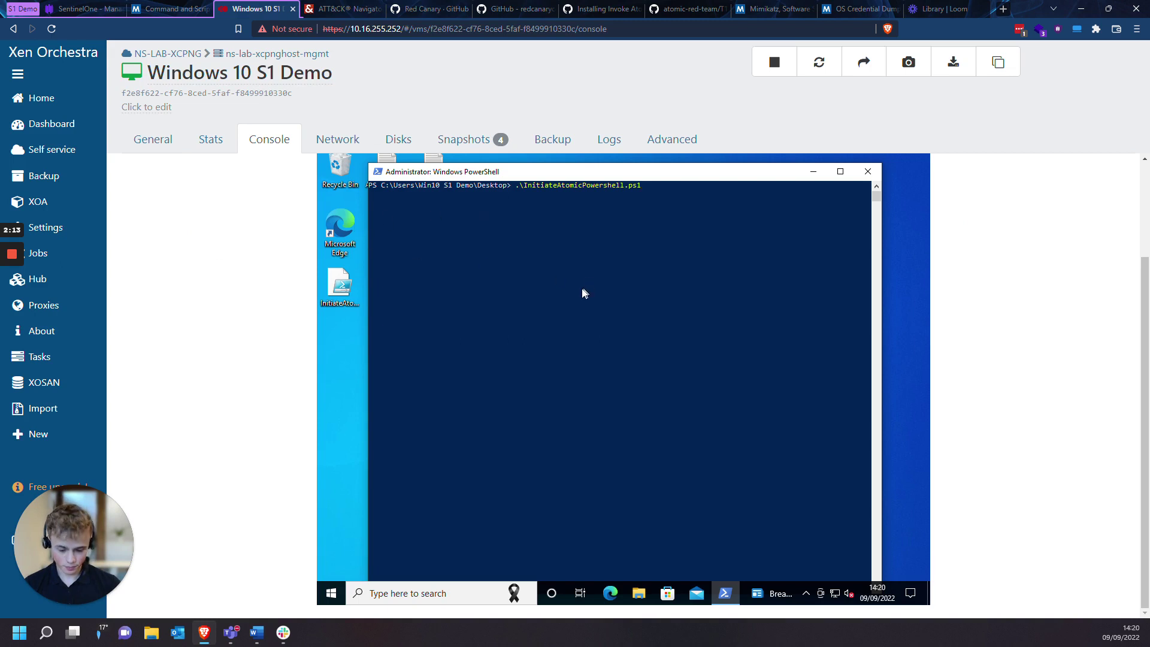
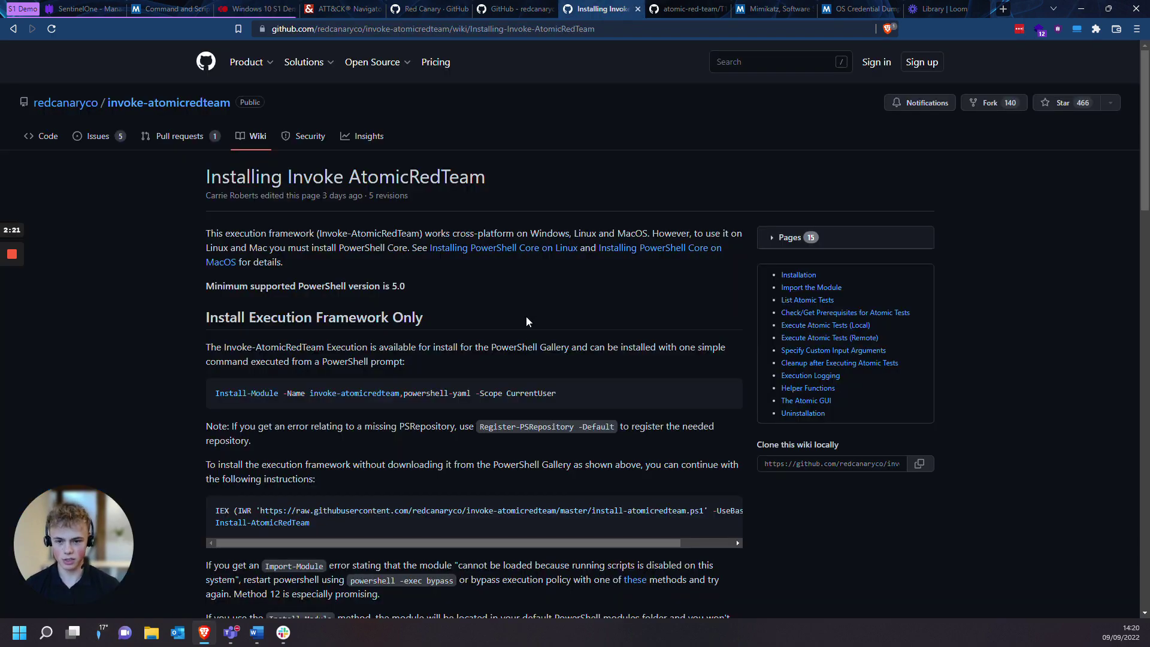
Examine the Installing Invoke AtomicRedTeam wiki page for the commands that install the execution framework and atomics folder.
{"action": "scroll", "coordinate": [526, 321], "scroll_direction": "down", "scroll_amount": 8}
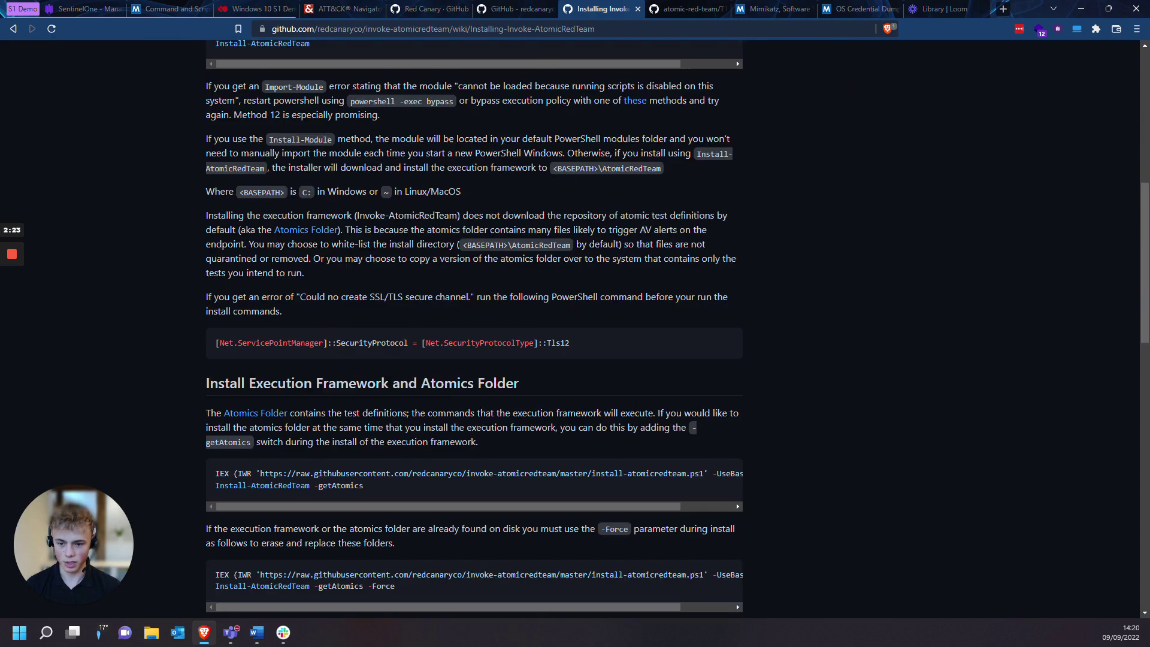
{"action": "scroll", "coordinate": [460, 417], "scroll_direction": "down", "scroll_amount": 10}
{"action": "scroll", "coordinate": [471, 443], "scroll_direction": "up", "scroll_amount": 9}
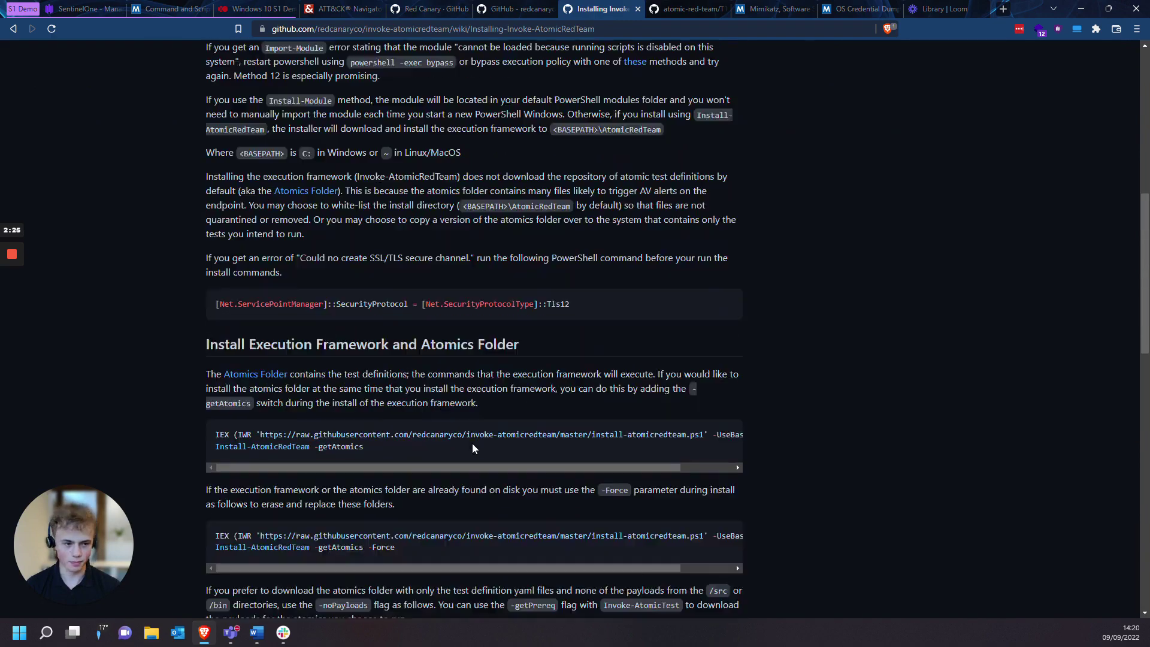
{"action": "scroll", "coordinate": [472, 443], "scroll_direction": "up", "scroll_amount": 9}
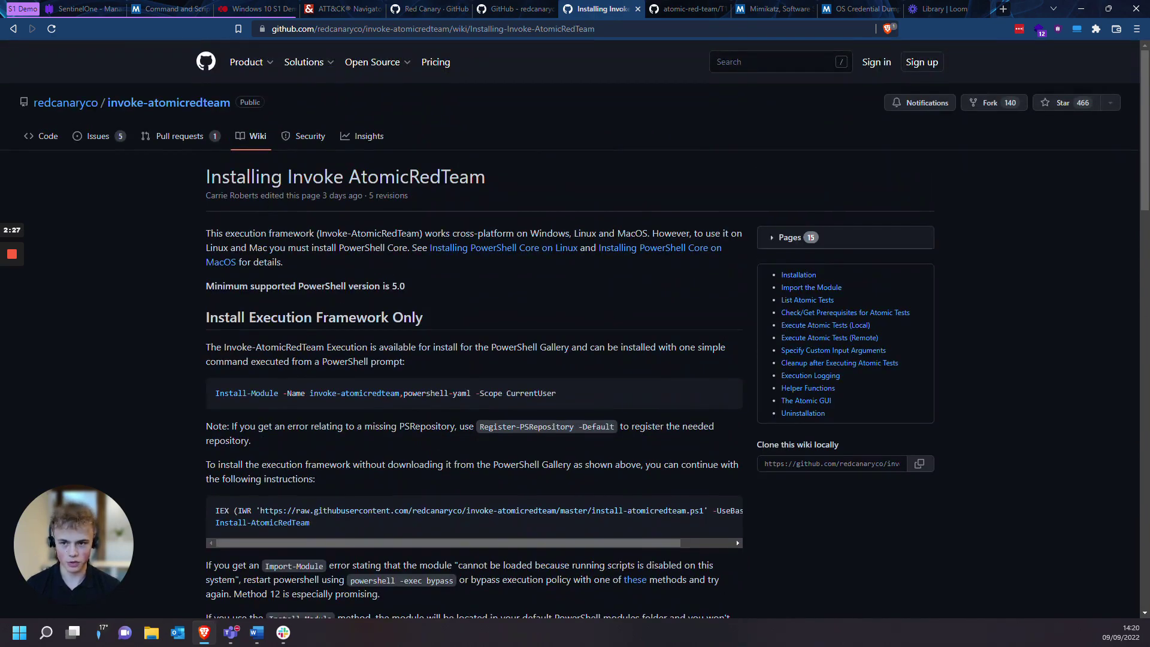
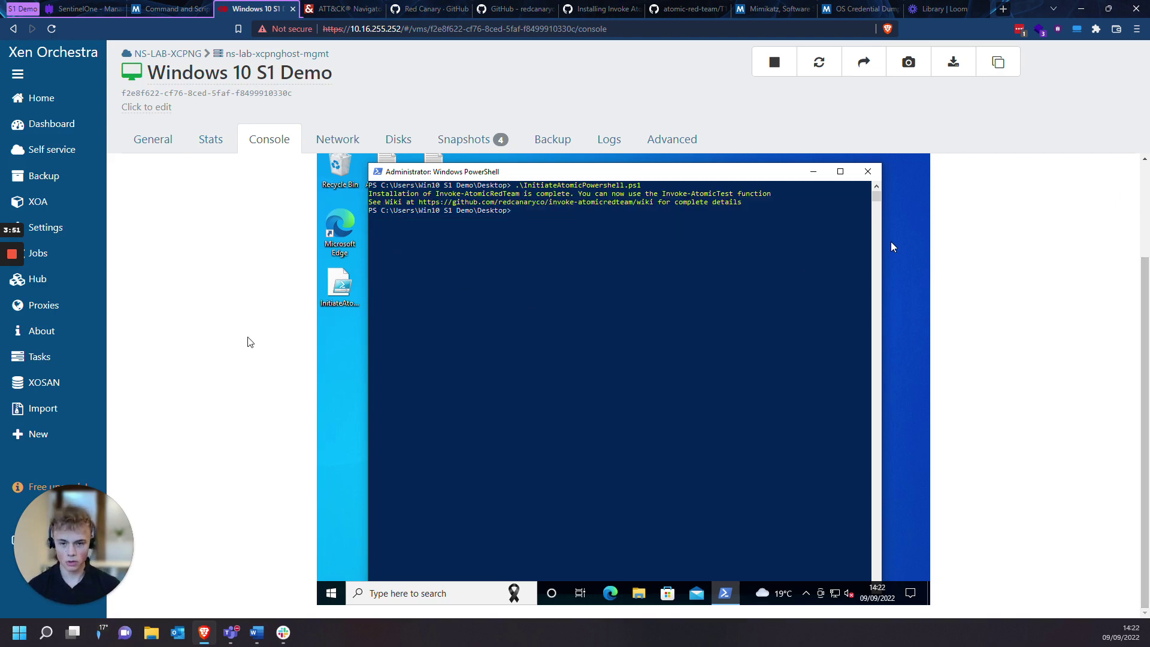
Examine the atomic tests listed on the T1059.001 PowerShell page, highlight Atomic Test #1 - Mimikatz, and return to the Windows 10 S1 Demo console.
{"action": "left_click", "coordinate": [688, 7]}
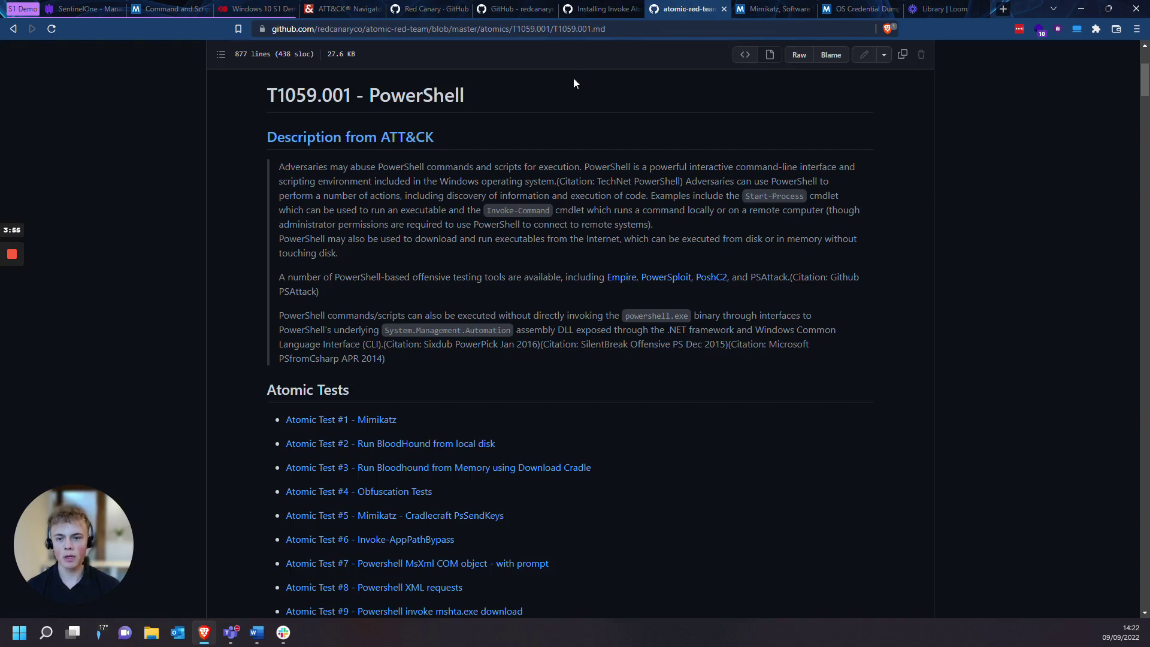
{"action": "scroll", "coordinate": [557, 109], "scroll_direction": "up", "scroll_amount": 2}
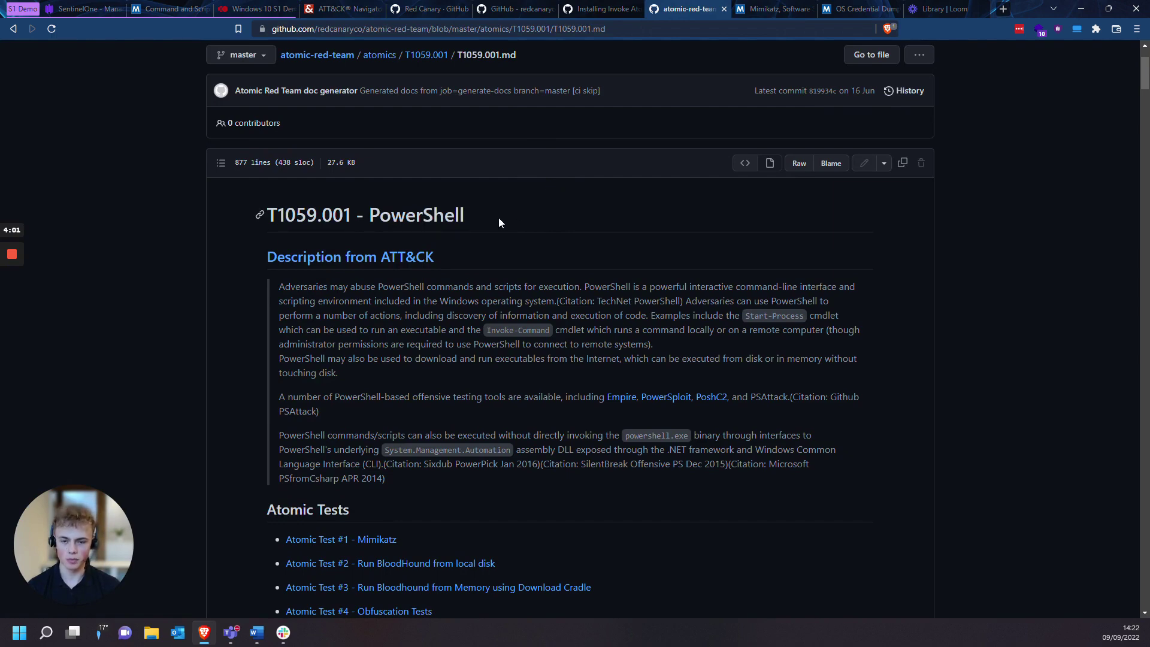
{"action": "scroll", "coordinate": [473, 229], "scroll_direction": "down", "scroll_amount": 3}
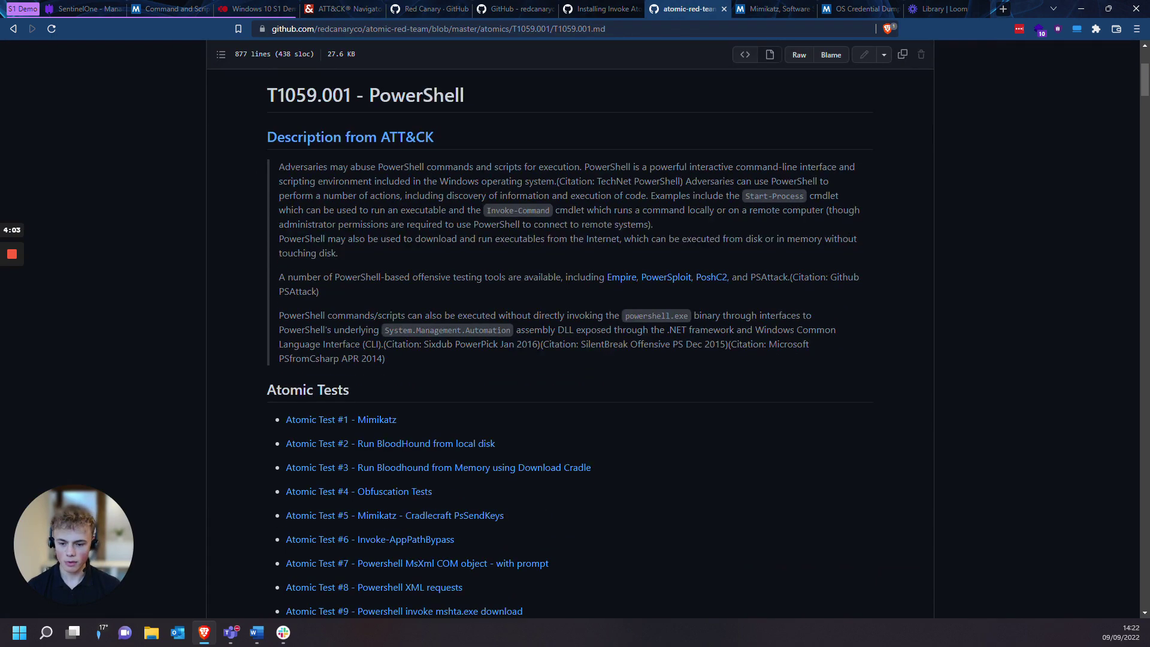
{"action": "left_click_drag", "start_coordinate": [402, 360], "coordinate": [506, 386]}
{"action": "left_click", "coordinate": [425, 361]}
{"action": "left_click", "coordinate": [569, 392]}
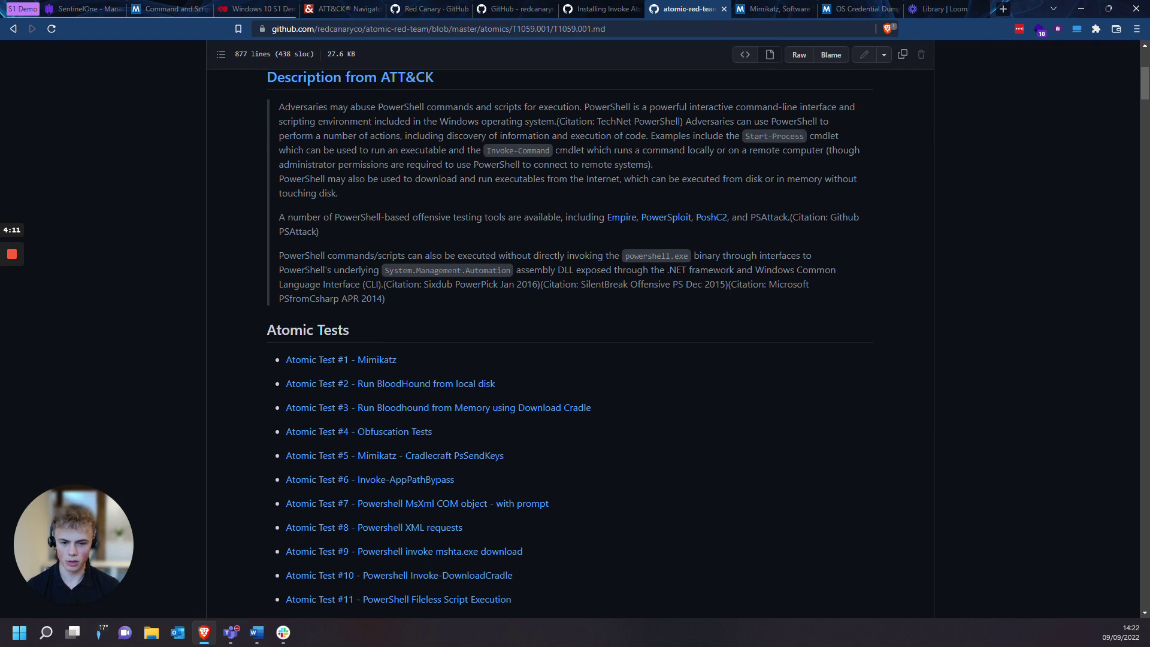
{"action": "left_click_drag", "start_coordinate": [598, 407], "coordinate": [286, 408]}
{"action": "left_click", "coordinate": [551, 382]}
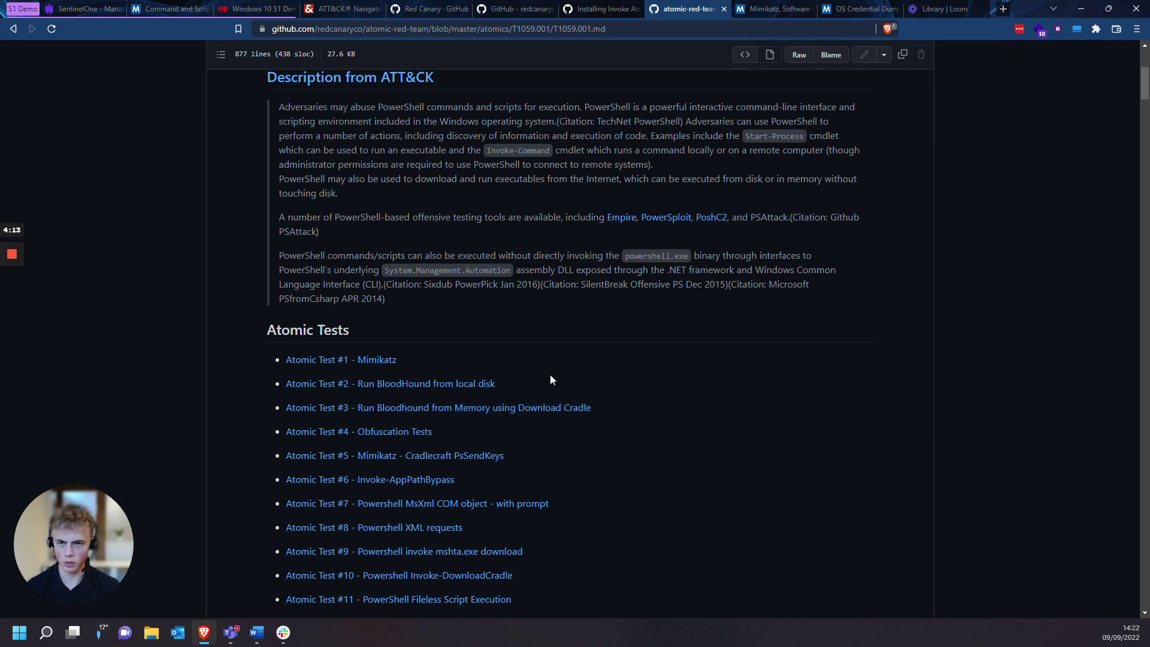
{"action": "left_click_drag", "start_coordinate": [416, 367], "coordinate": [271, 365]}
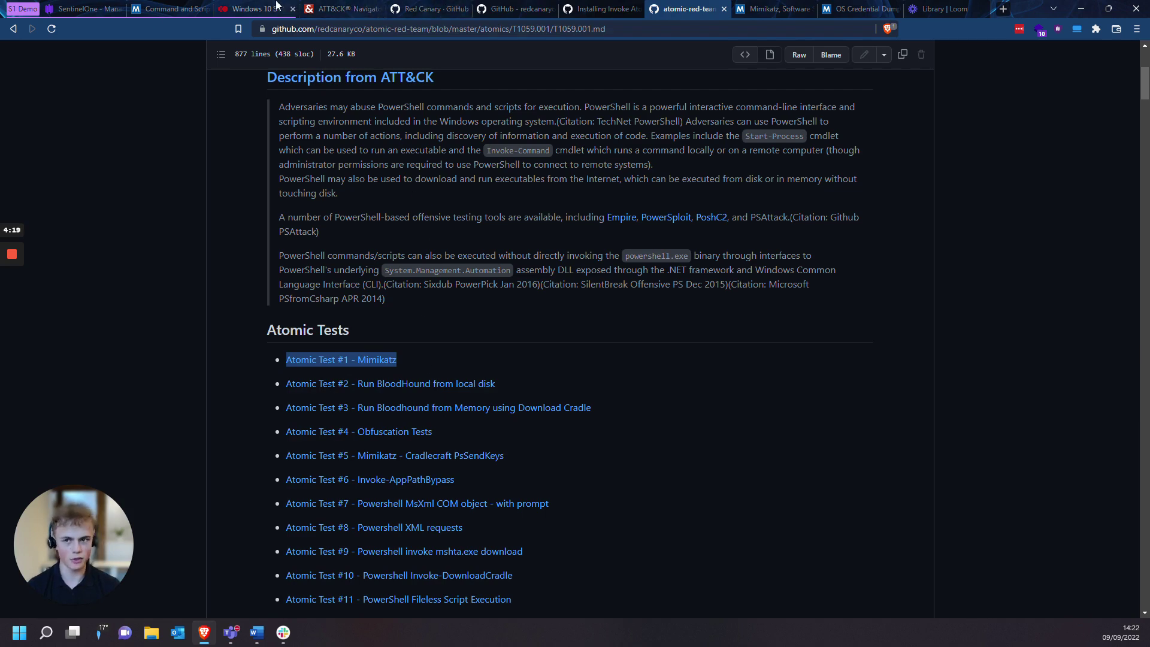
{"action": "left_click", "coordinate": [255, 8]}
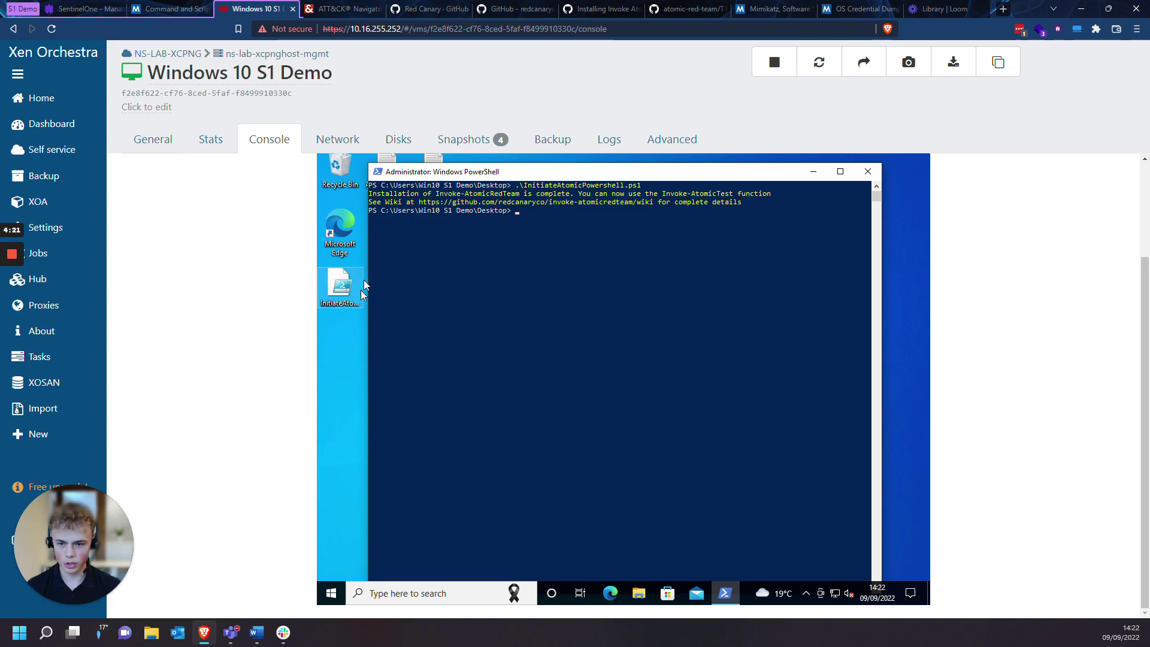
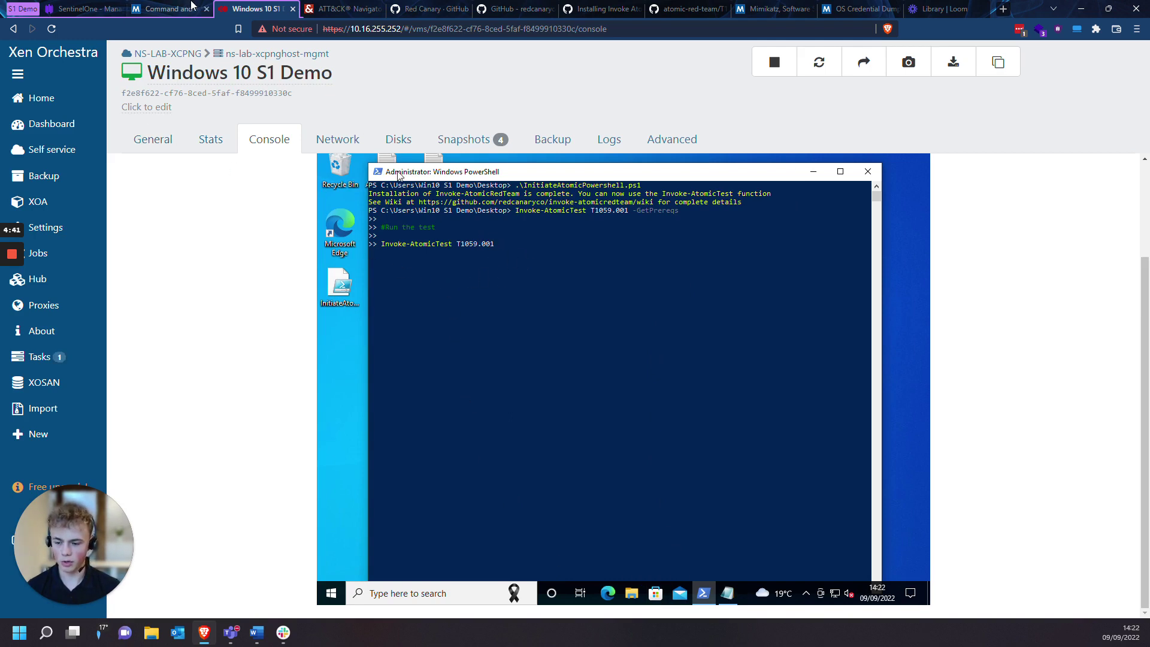
Review the description and procedure examples on the MITRE ATT&CK T1059.001 PowerShell page, and return to the Windows 10 S1 Demo console.
{"action": "left_click", "coordinate": [191, 7]}
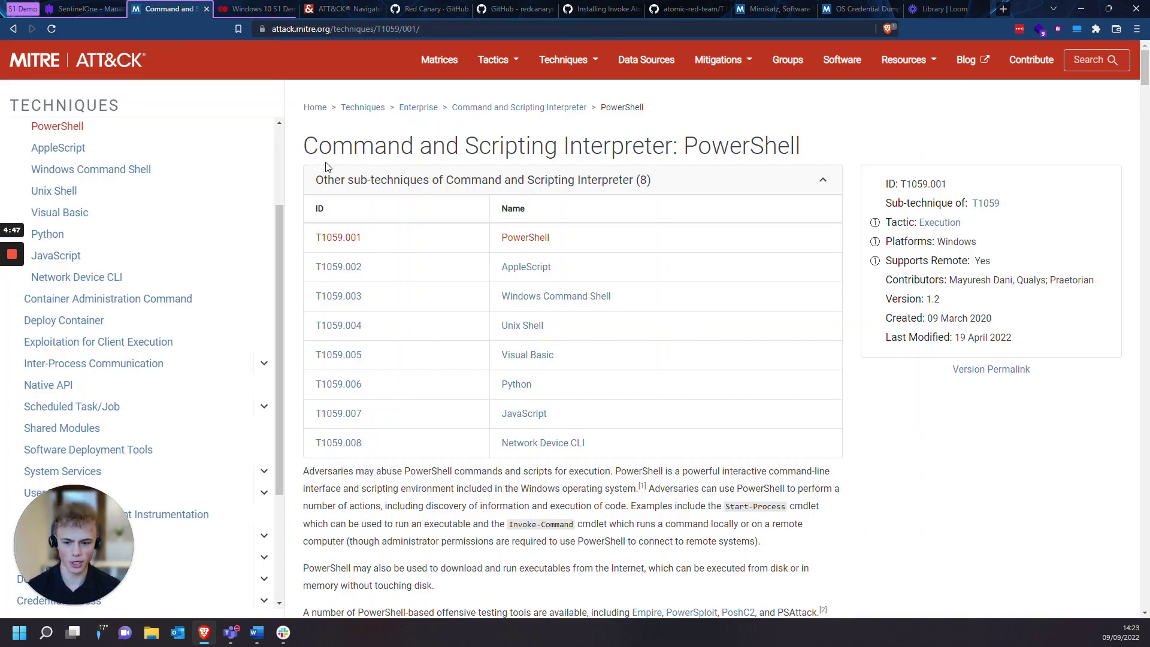
{"action": "scroll", "coordinate": [359, 201], "scroll_direction": "down", "scroll_amount": 6}
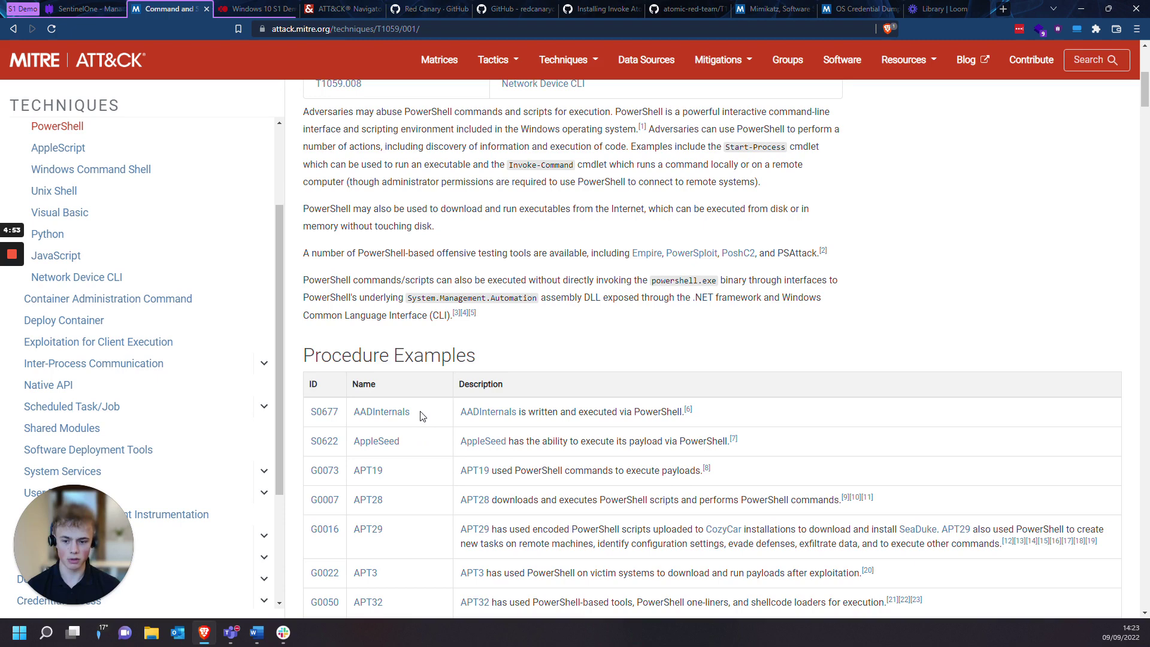
{"action": "scroll", "coordinate": [426, 415], "scroll_direction": "down", "scroll_amount": 2}
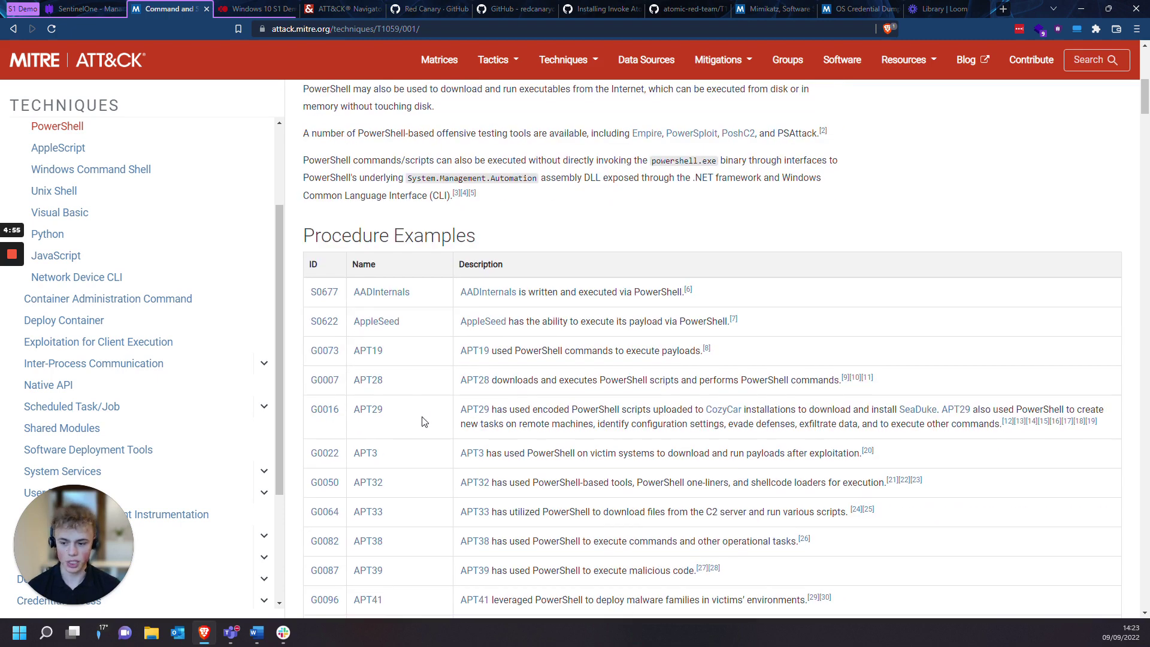
{"action": "scroll", "coordinate": [435, 415], "scroll_direction": "up", "scroll_amount": 5}
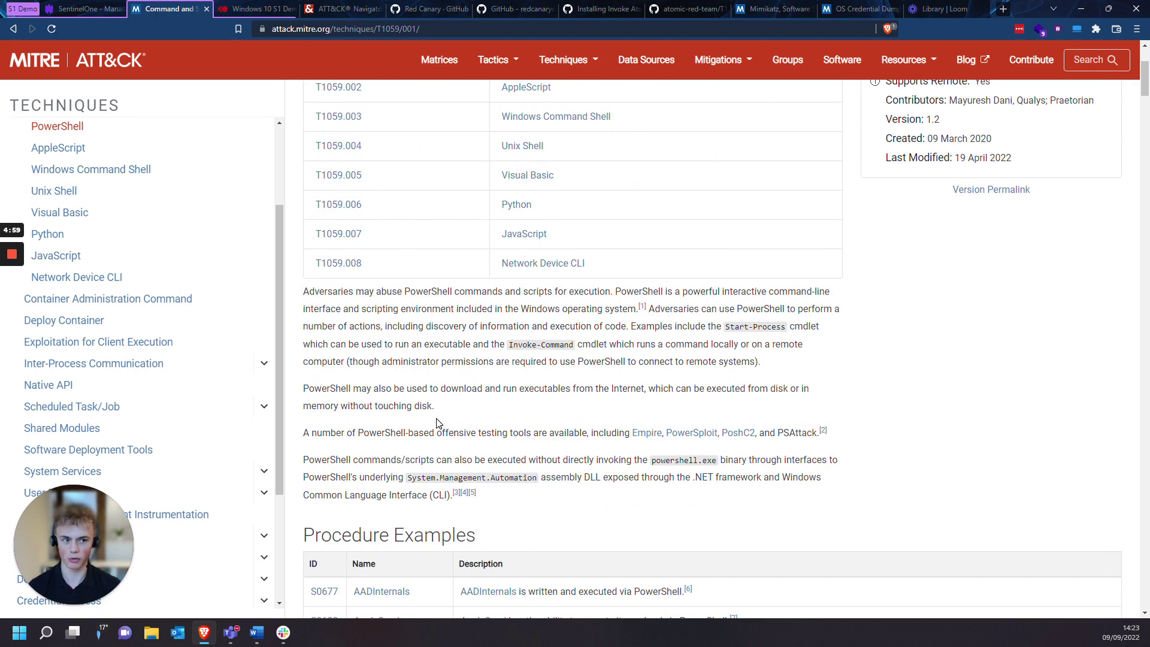
{"action": "scroll", "coordinate": [436, 421], "scroll_direction": "up", "scroll_amount": 3}
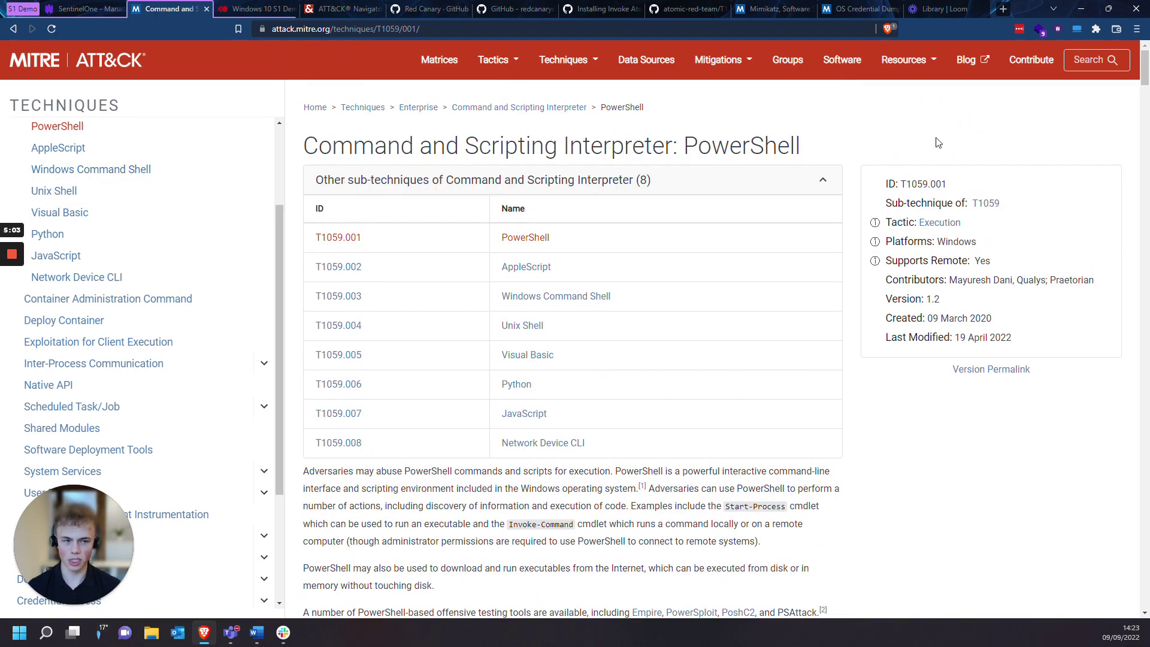
{"action": "left_click", "coordinate": [244, 8]}
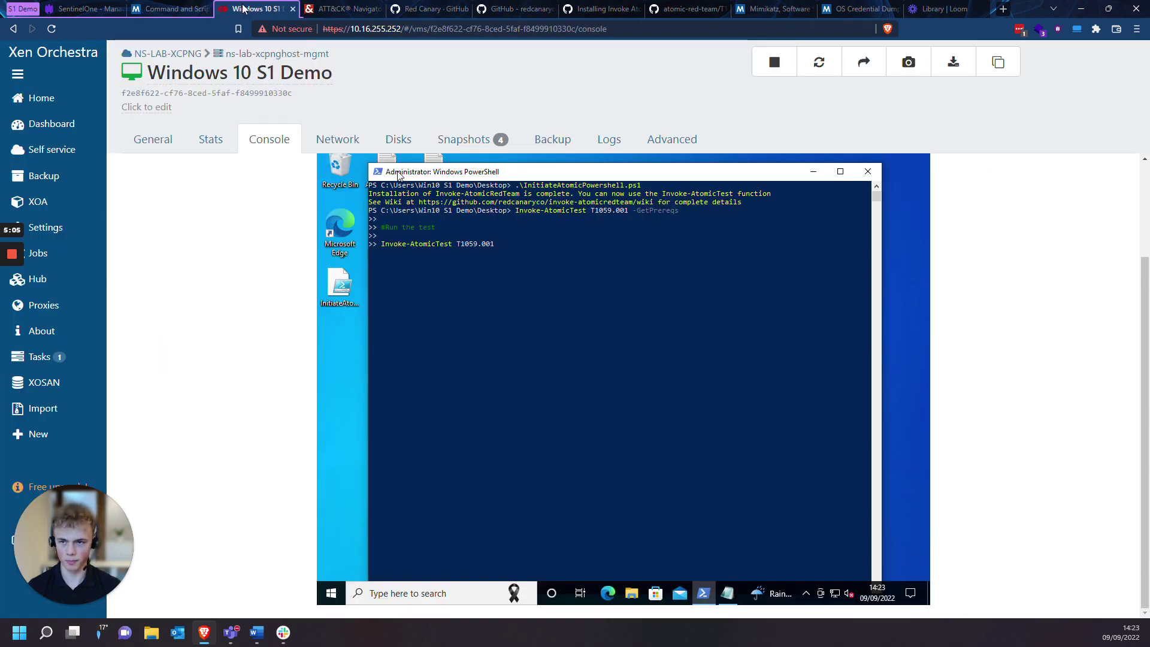
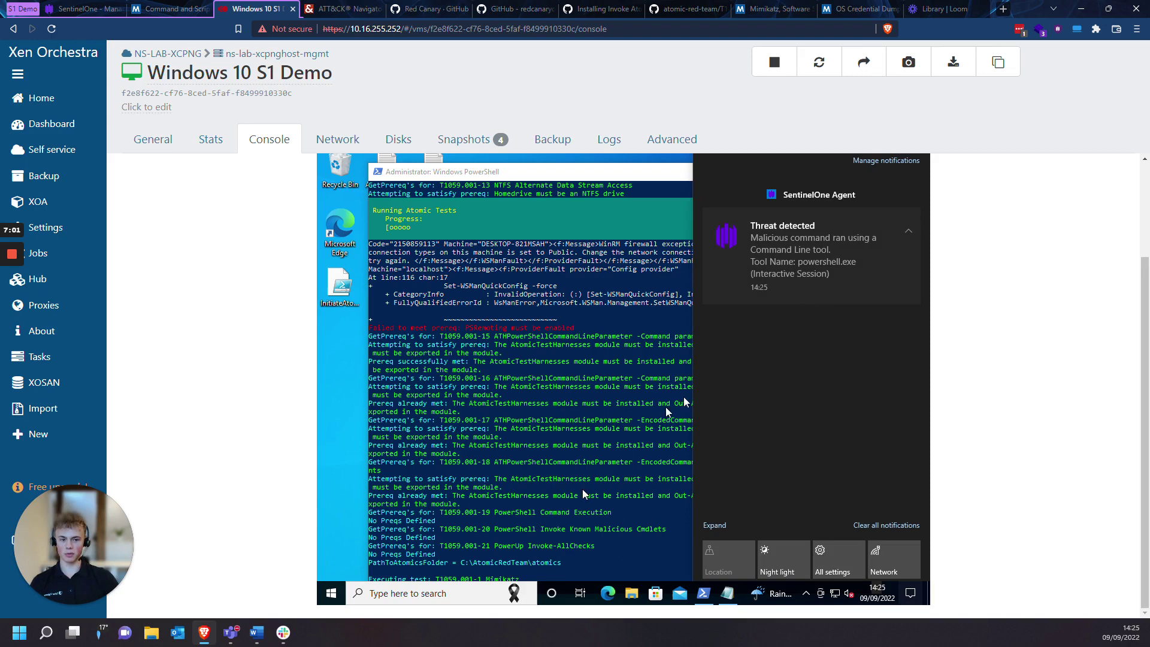
Examine the SentinelOne Agent threat notification in the virtual machine's notification centre.
{"action": "mouse_move", "coordinate": [808, 278]}
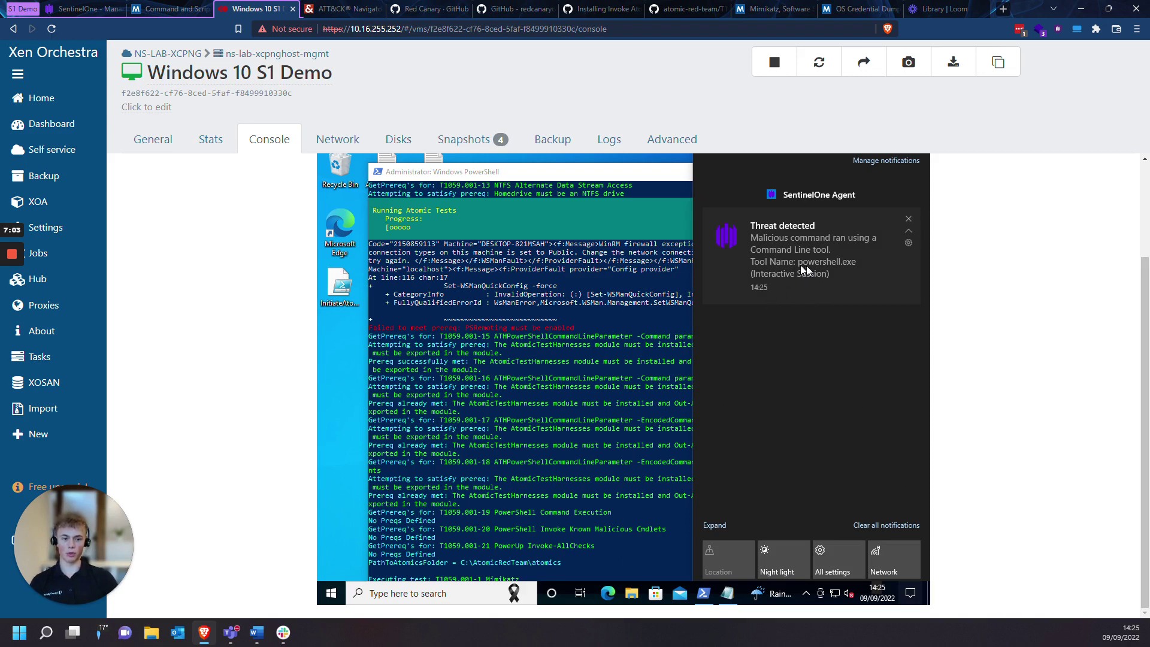
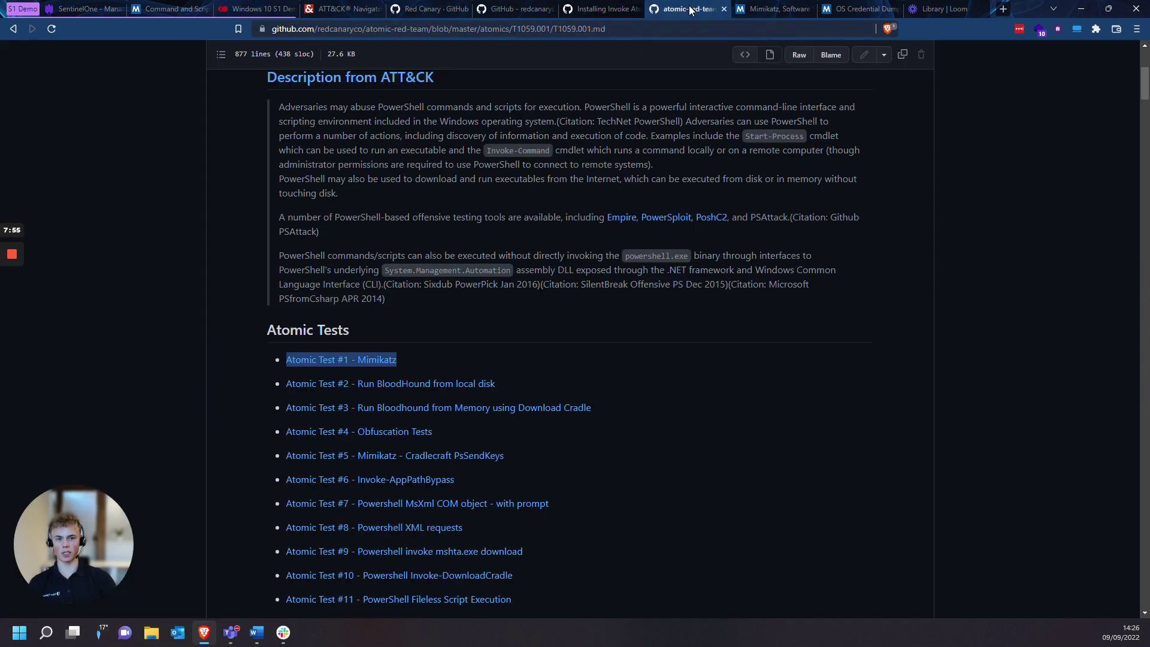
Examine the T1059.001 PowerShell page of Atomic Red Team, from the technique ID to its list of atomic tests.
{"action": "scroll", "coordinate": [264, 277], "scroll_direction": "up", "scroll_amount": 4}
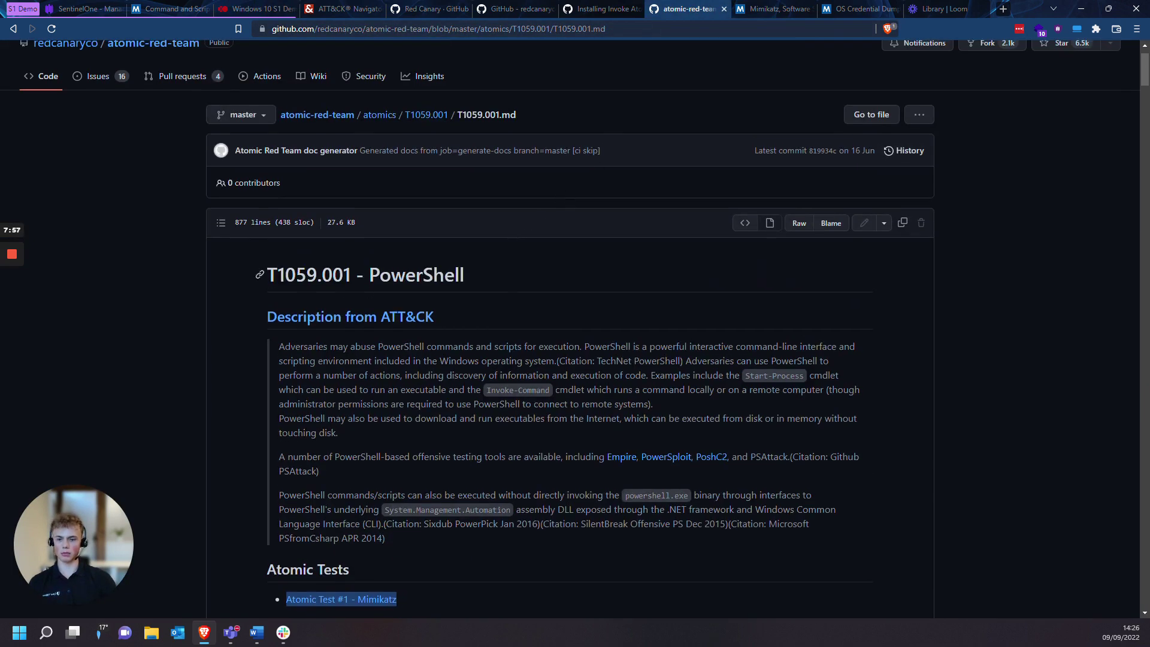
{"action": "left_click_drag", "start_coordinate": [267, 274], "coordinate": [350, 275]}
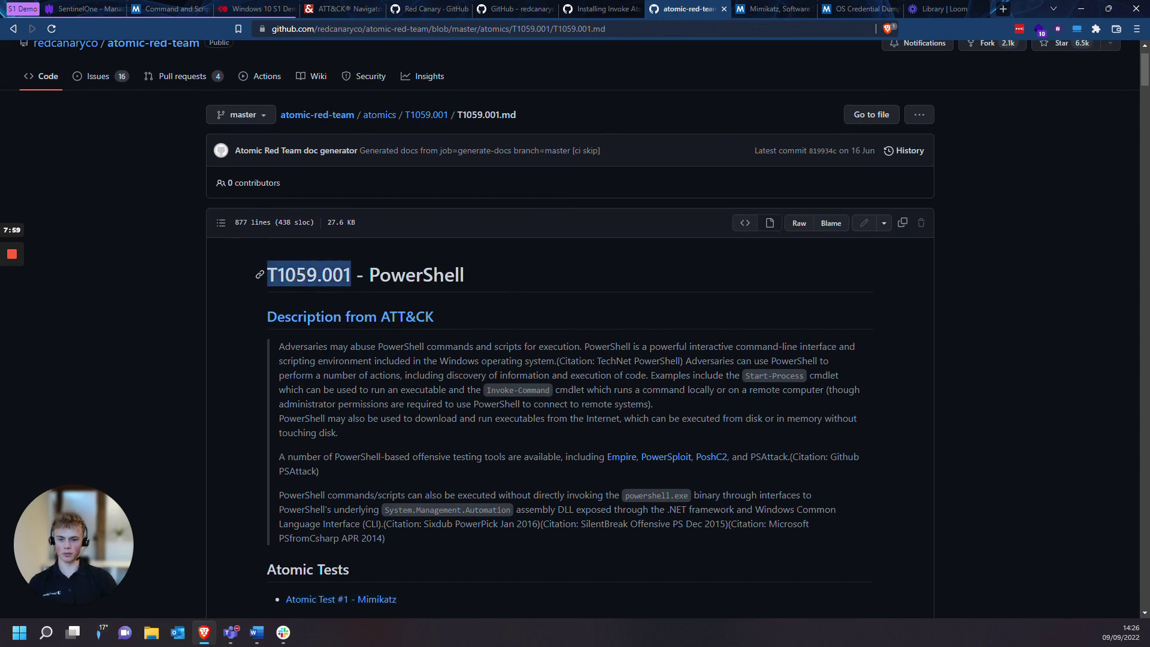
{"action": "scroll", "coordinate": [354, 280], "scroll_direction": "down", "scroll_amount": 7}
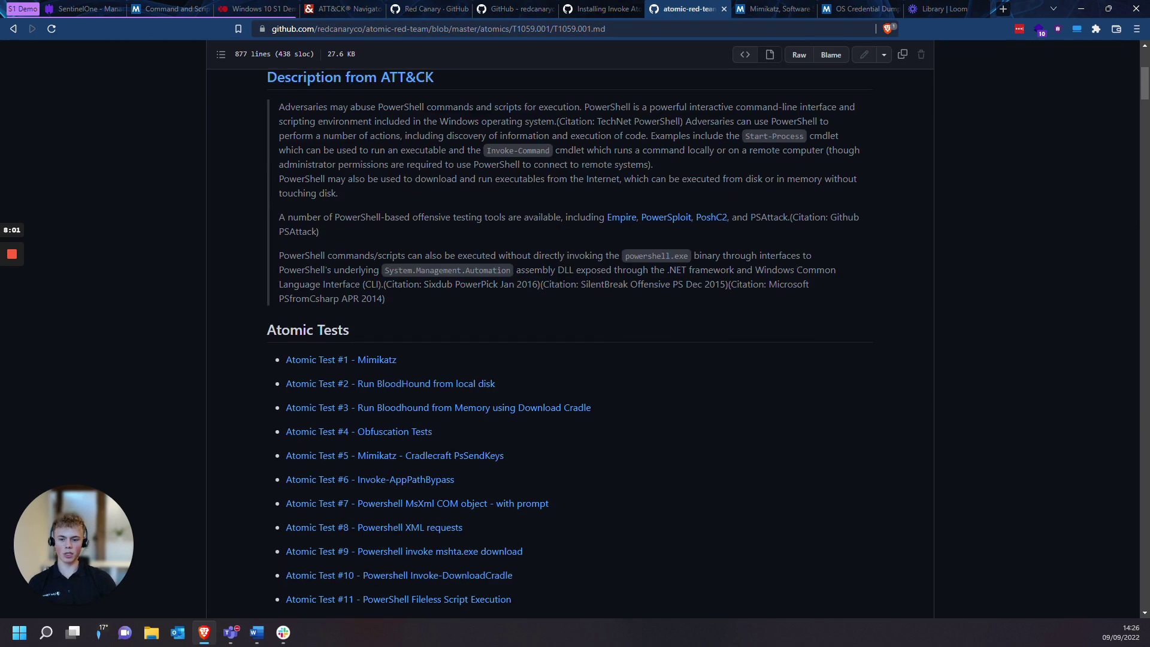
{"action": "scroll", "coordinate": [539, 308], "scroll_direction": "down", "scroll_amount": 1}
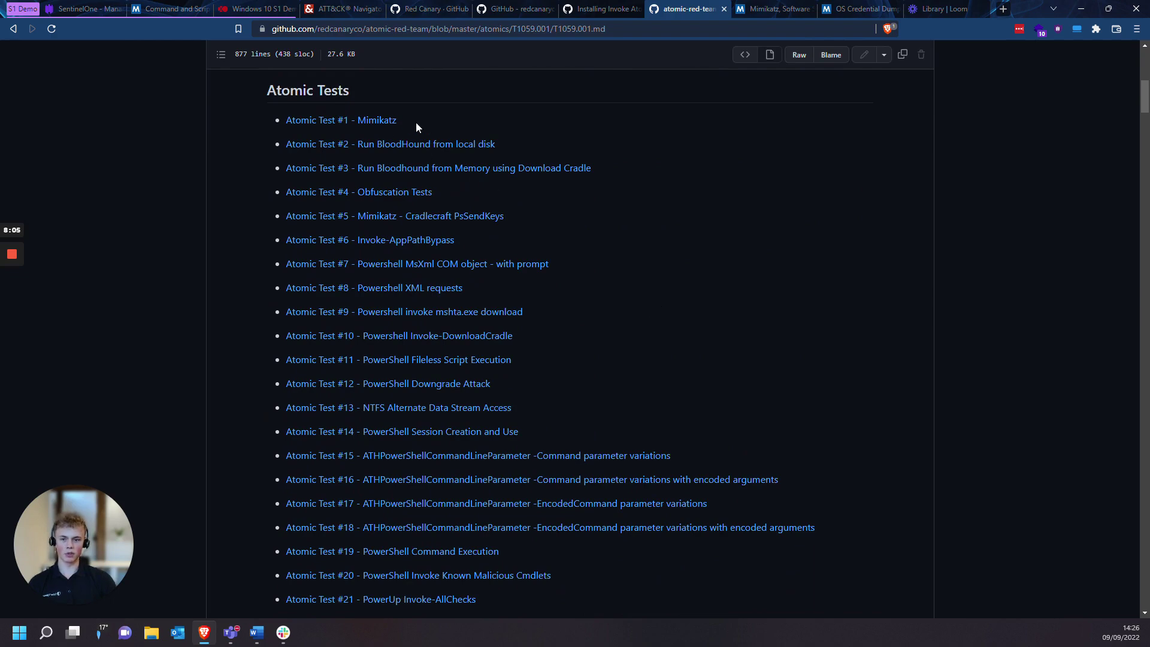
{"action": "mouse_move", "coordinate": [412, 122]}
{"action": "left_mouse_down"}
{"action": "mouse_move", "coordinate": [355, 123]}
{"action": "mouse_move", "coordinate": [415, 126]}
{"action": "left_mouse_up"}
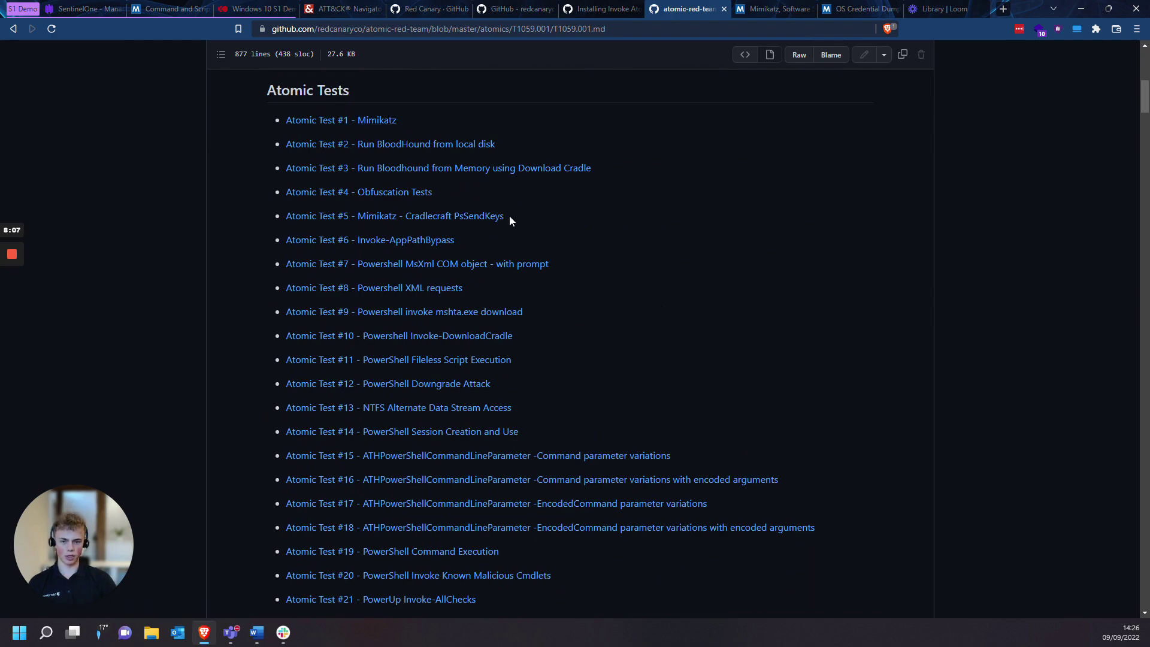
{"action": "scroll", "coordinate": [323, 258], "scroll_direction": "down", "scroll_amount": 3}
{"action": "scroll", "coordinate": [504, 409], "scroll_direction": "up", "scroll_amount": 3}
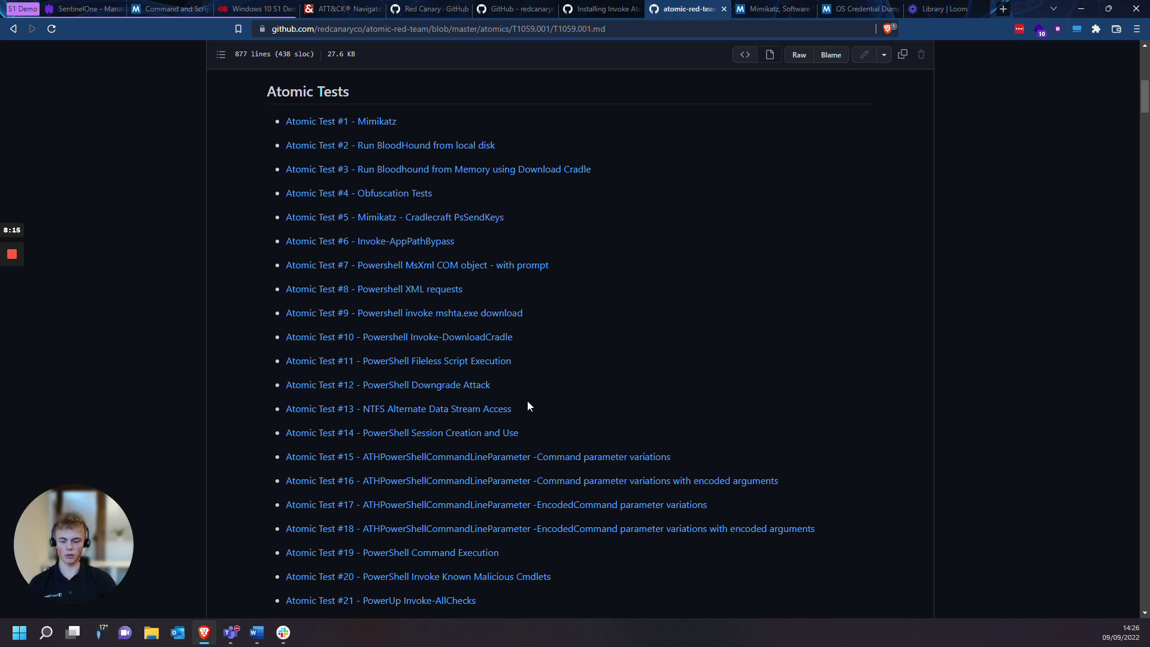
{"action": "scroll", "coordinate": [525, 400], "scroll_direction": "up", "scroll_amount": 3}
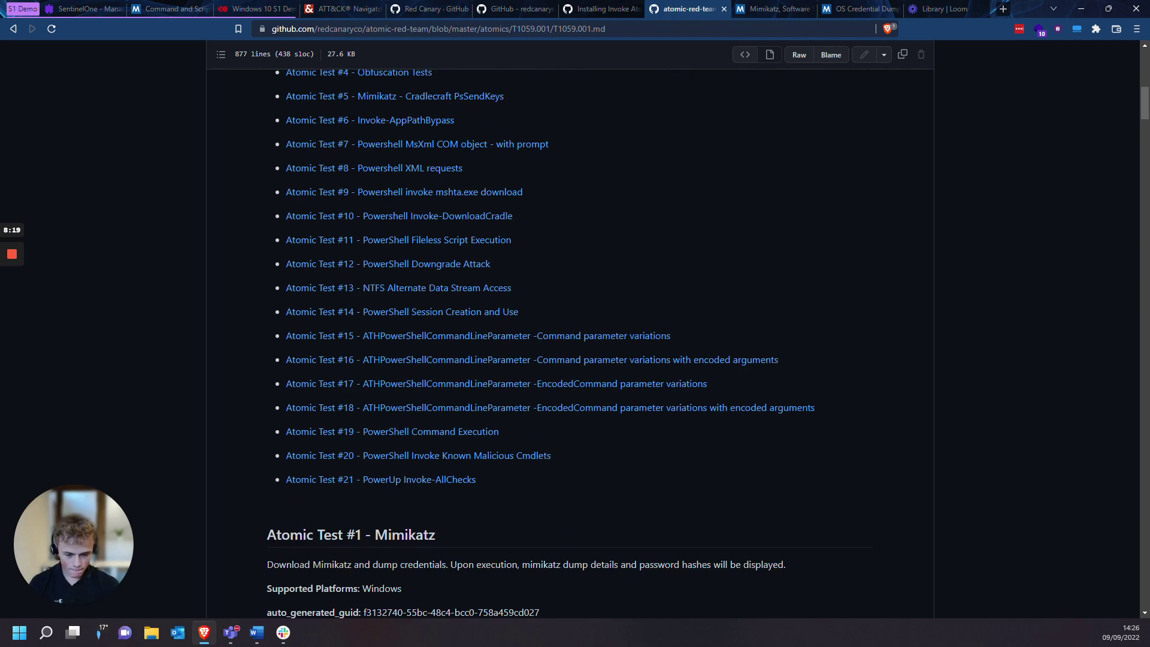
{"action": "scroll", "coordinate": [527, 554], "scroll_direction": "up", "scroll_amount": 6}
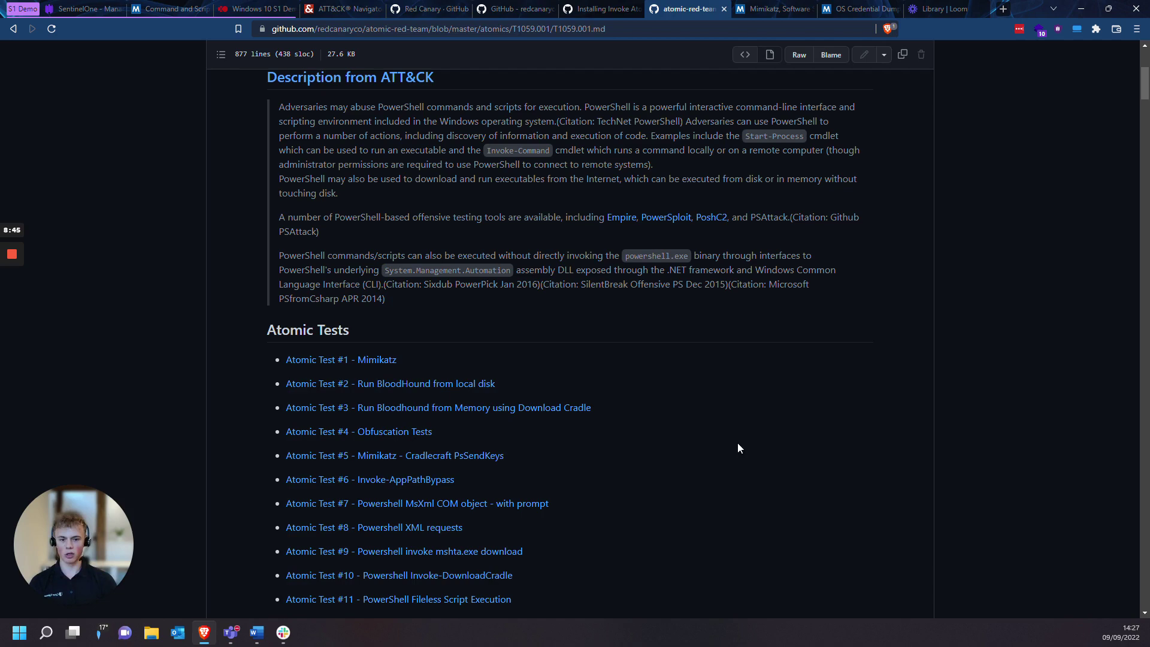
{"action": "scroll", "coordinate": [735, 417], "scroll_direction": "up", "scroll_amount": 5}
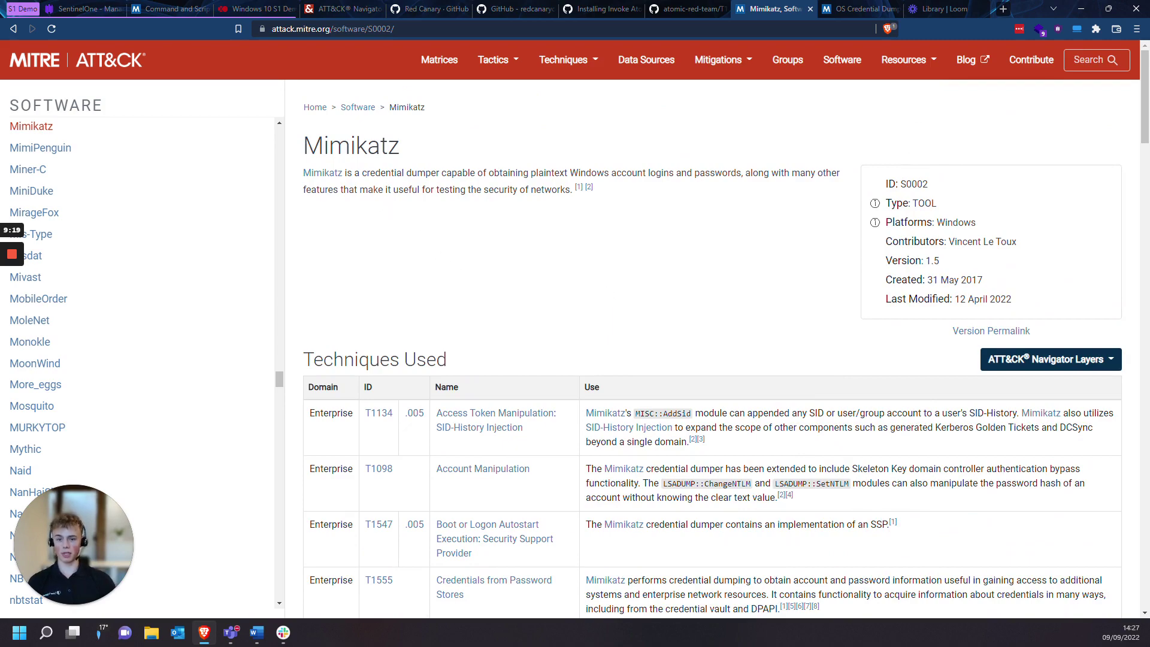
Review the techniques used and the groups that use this software on the MITRE ATT&CK page for Mimikatz.
{"action": "scroll", "coordinate": [373, 346], "scroll_direction": "down", "scroll_amount": 7}
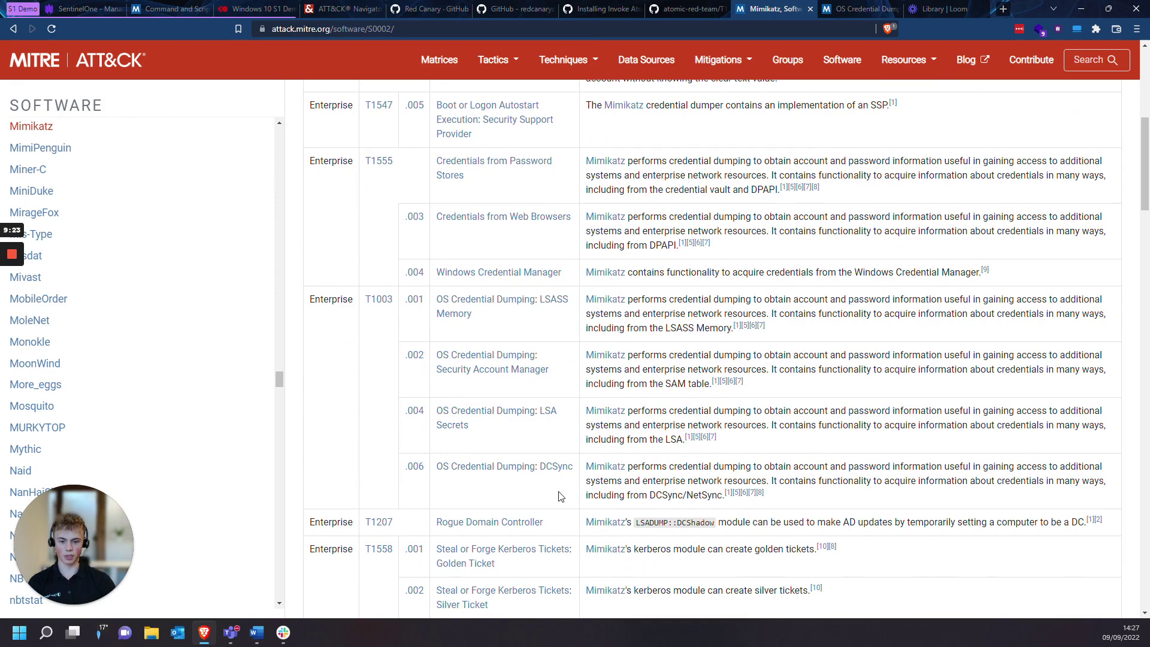
{"action": "scroll", "coordinate": [596, 479], "scroll_direction": "down", "scroll_amount": 10}
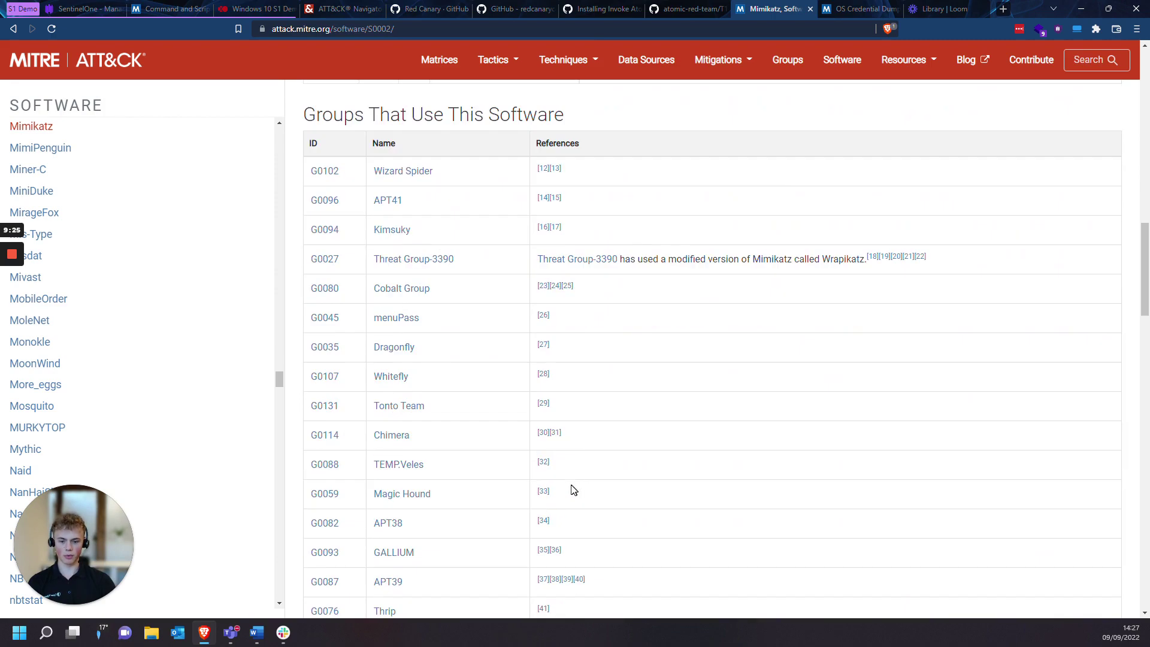
{"action": "scroll", "coordinate": [462, 309], "scroll_direction": "up", "scroll_amount": 3}
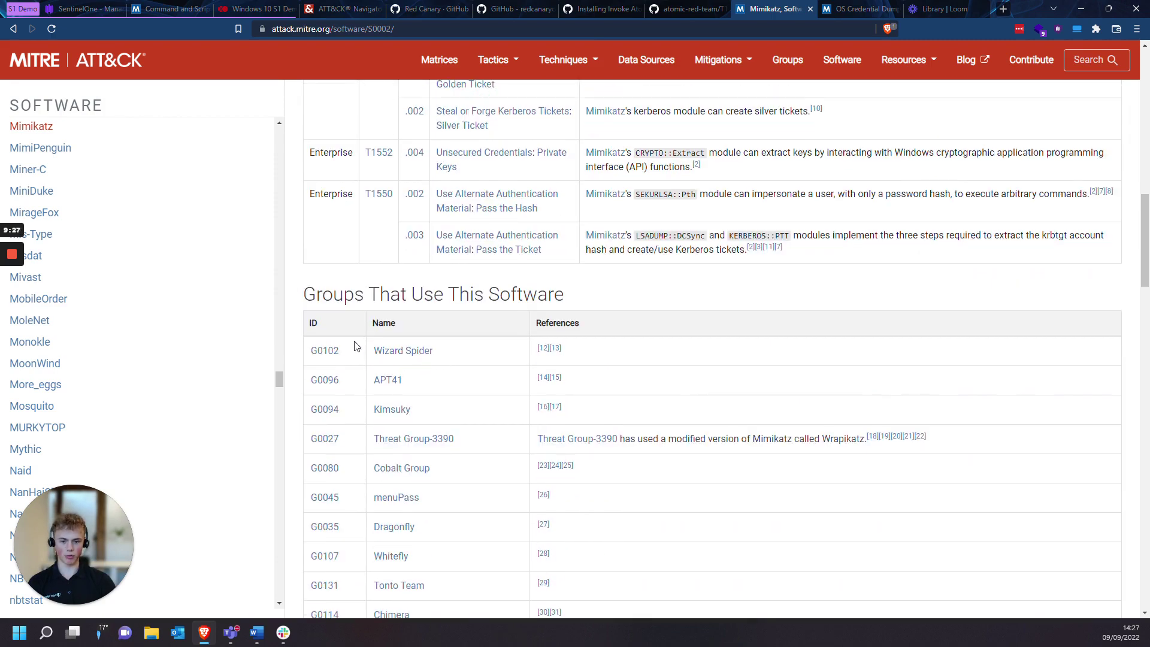
{"action": "scroll", "coordinate": [455, 375], "scroll_direction": "up", "scroll_amount": 15}
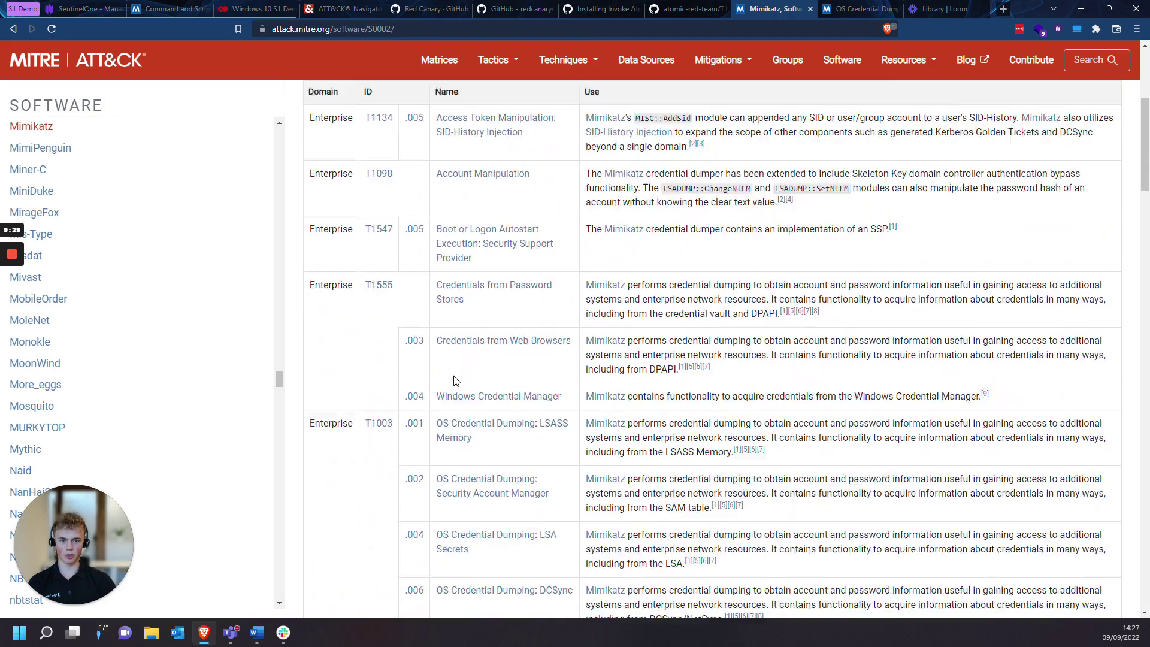
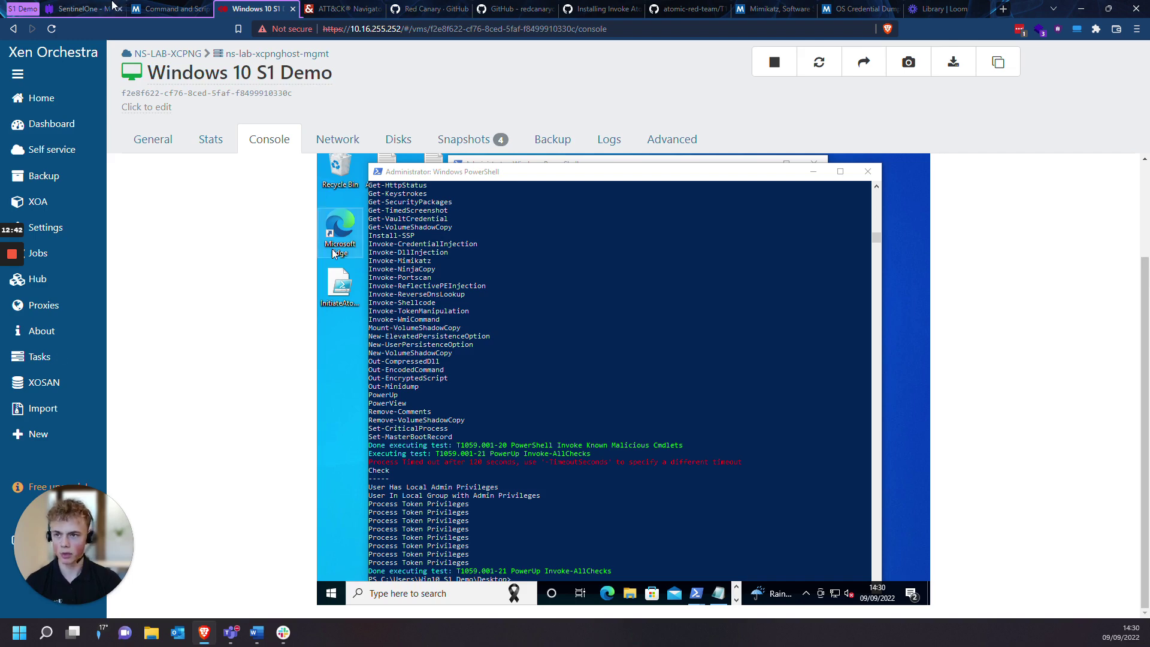
Switch to the SentinelOne console and open the threat details of the unresolved powershell.exe (interactive session) incident, checking its AI confidence level.
{"action": "left_click", "coordinate": [90, 9]}
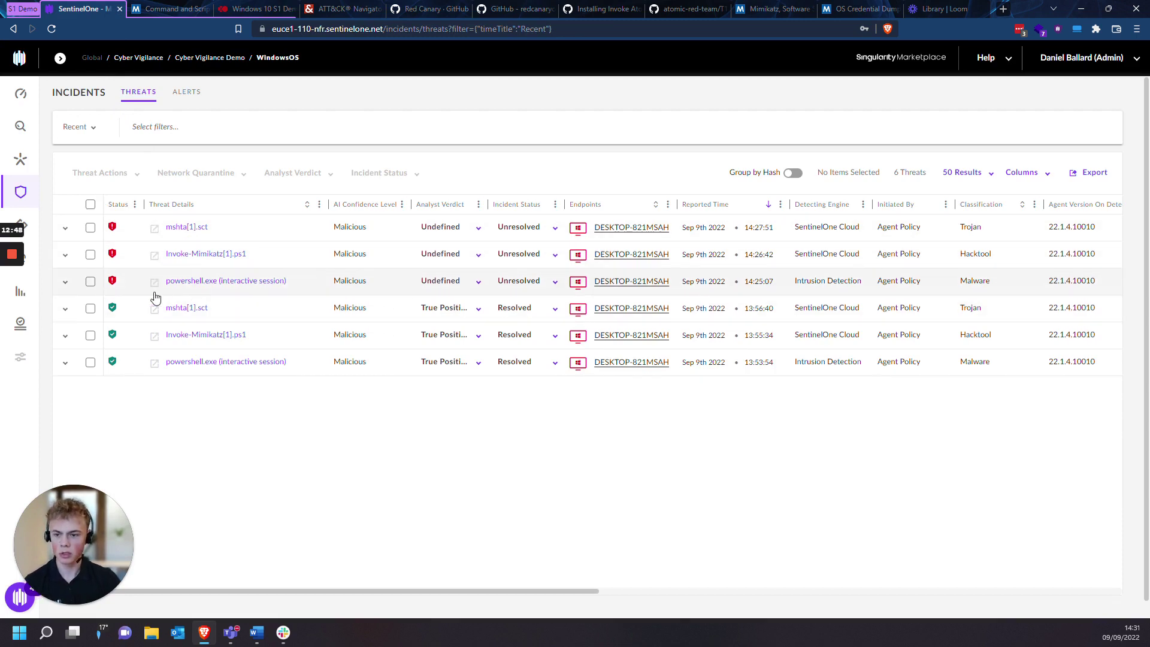
{"action": "left_click", "coordinate": [307, 293]}
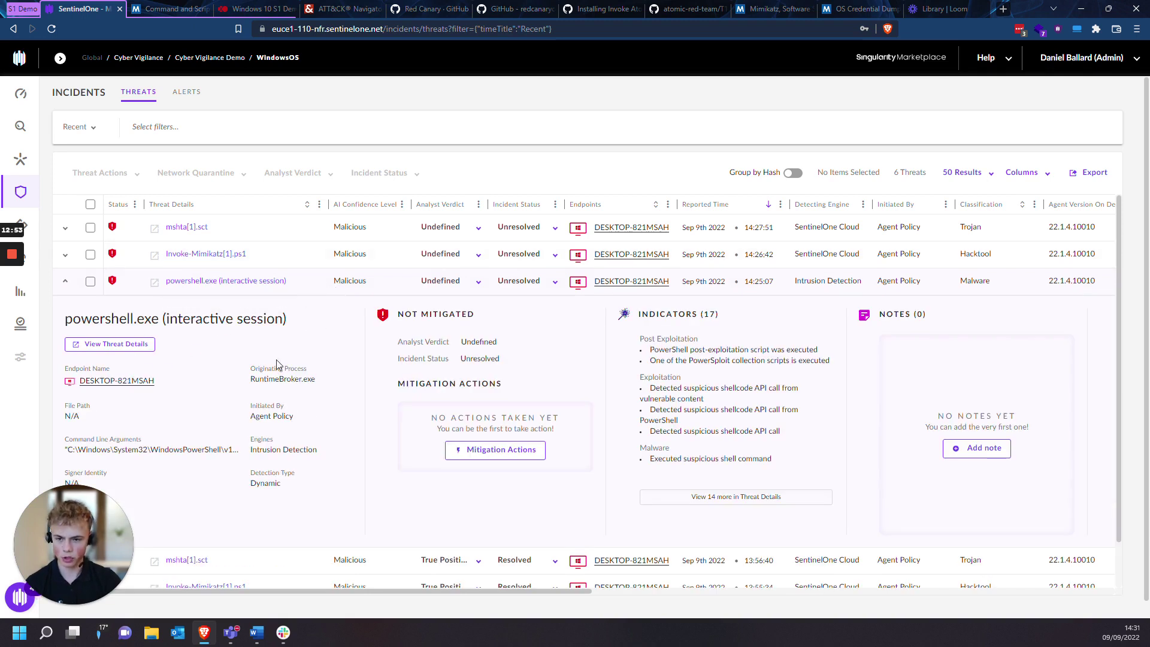
{"action": "left_click", "coordinate": [118, 346]}
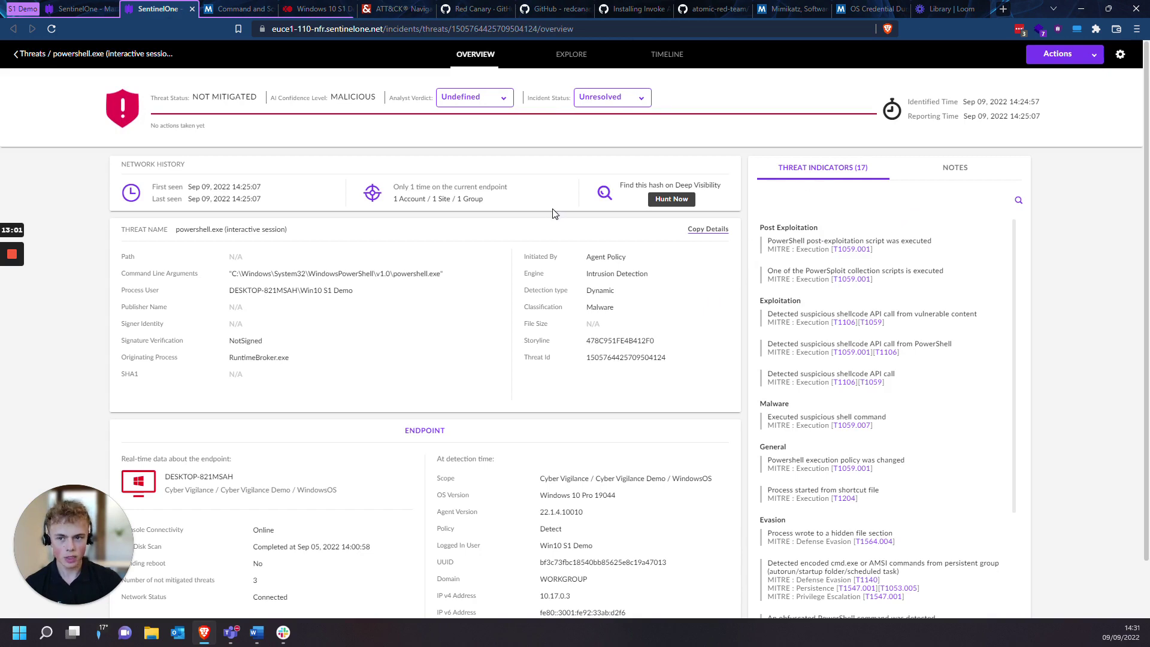
{"action": "left_click_drag", "start_coordinate": [330, 98], "coordinate": [379, 101]}
{"action": "left_click", "coordinate": [380, 101]}
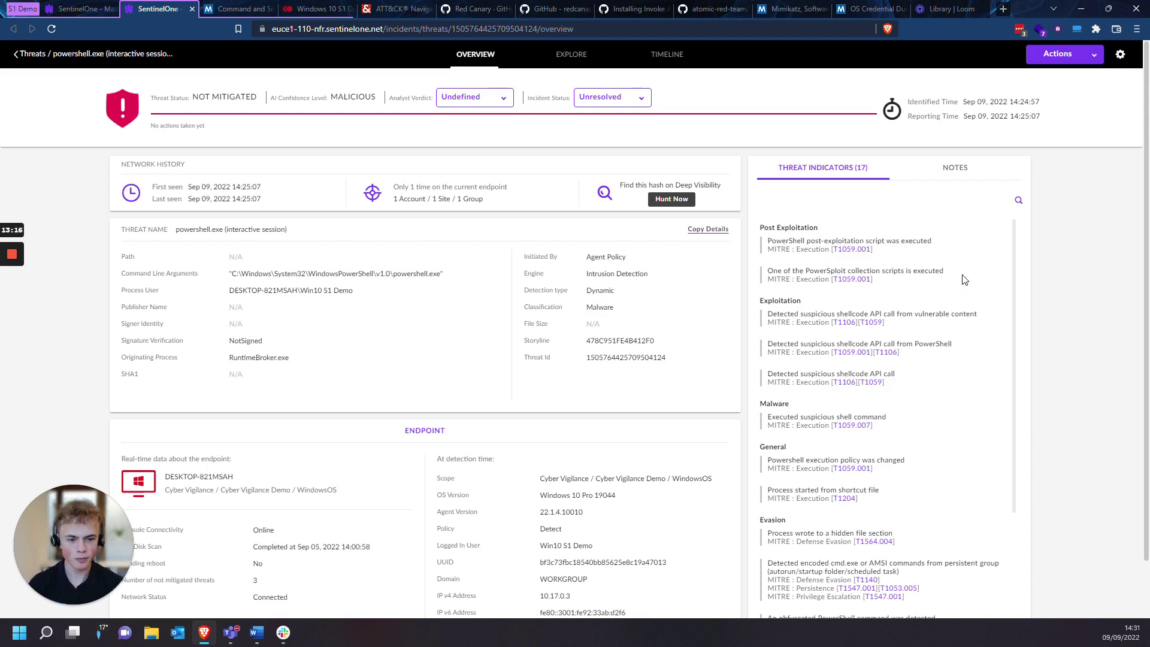
Review the threat indicators from Post Exploitation down to Privilege Escalation, highlighting the BloodHound recon utility entry.
{"action": "scroll", "coordinate": [877, 306], "scroll_direction": "down", "scroll_amount": 2}
{"action": "scroll", "coordinate": [895, 314], "scroll_direction": "up", "scroll_amount": 2}
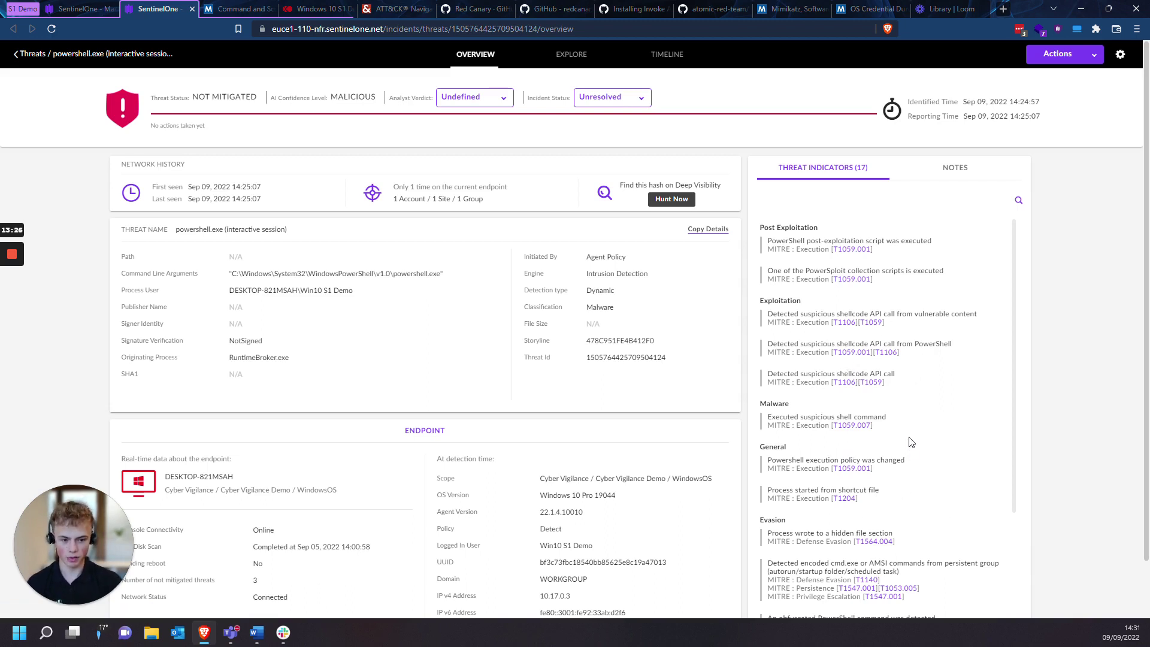
{"action": "scroll", "coordinate": [910, 449], "scroll_direction": "down", "scroll_amount": 2}
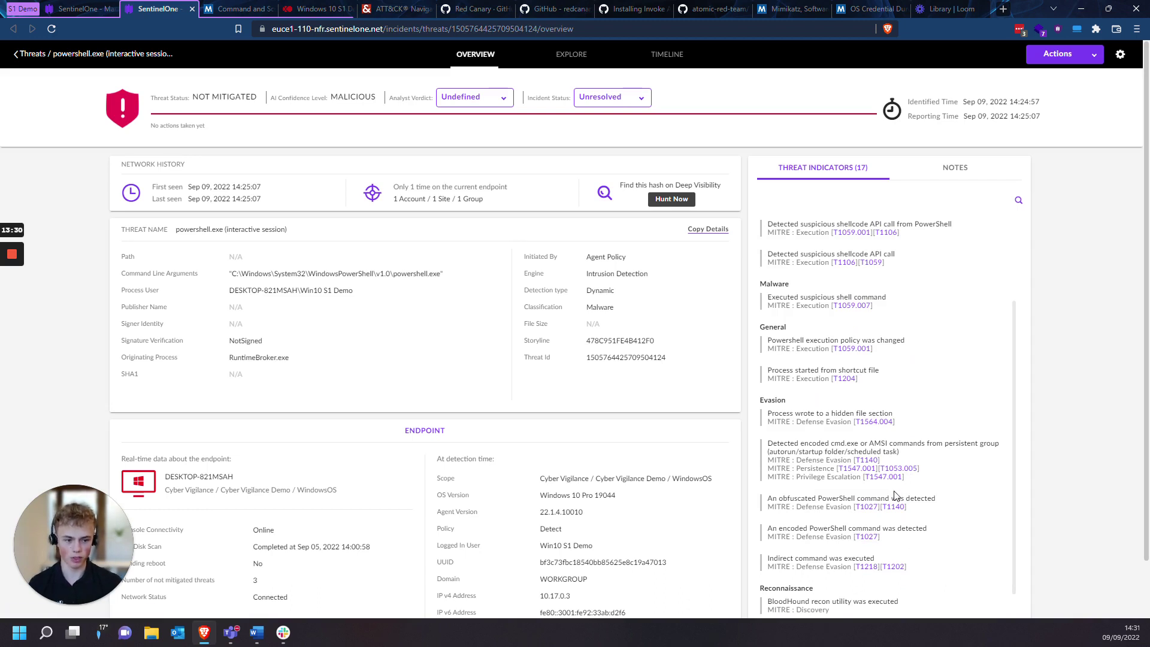
{"action": "scroll", "coordinate": [896, 496], "scroll_direction": "down", "scroll_amount": 3}
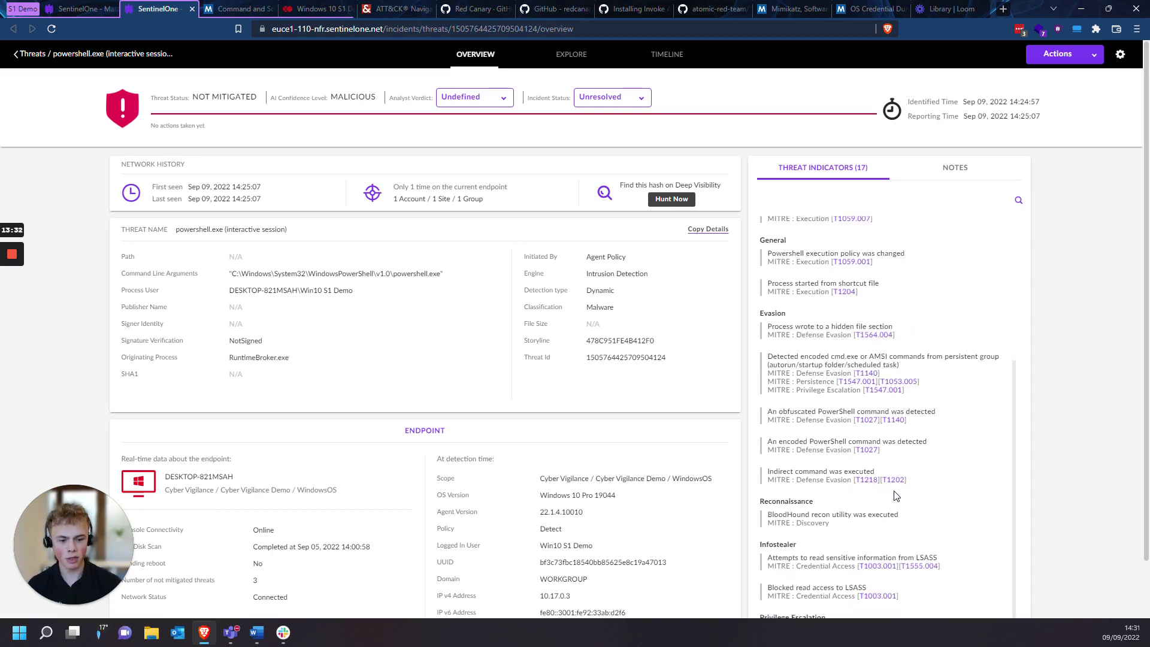
{"action": "scroll", "coordinate": [897, 496], "scroll_direction": "down", "scroll_amount": 1}
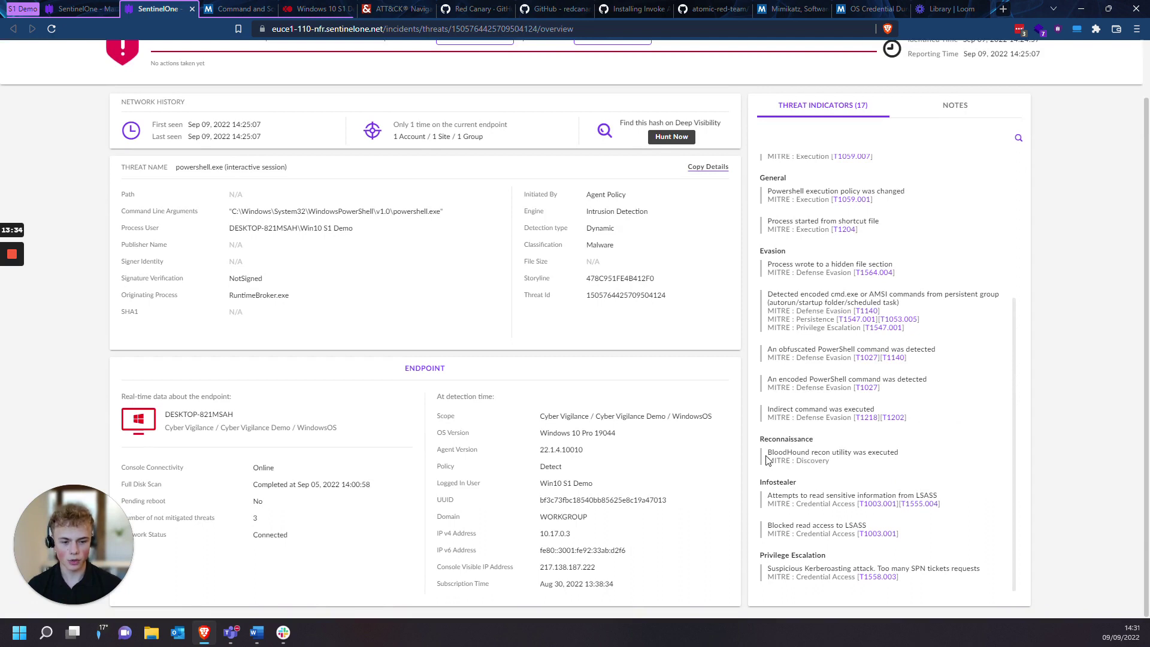
{"action": "left_click_drag", "start_coordinate": [771, 453], "coordinate": [903, 454]}
{"action": "left_click", "coordinate": [949, 486]}
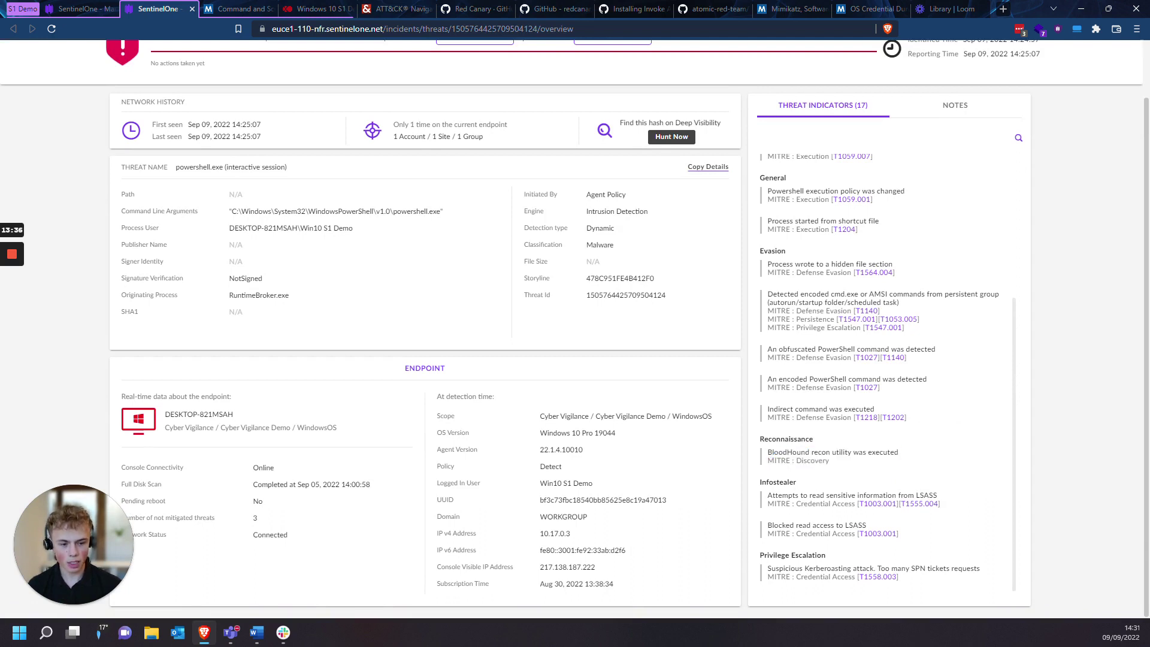
Highlight the Infostealer indicator about attempts to read sensitive information from LSASS.
{"action": "left_click_drag", "start_coordinate": [939, 495], "coordinate": [769, 496]}
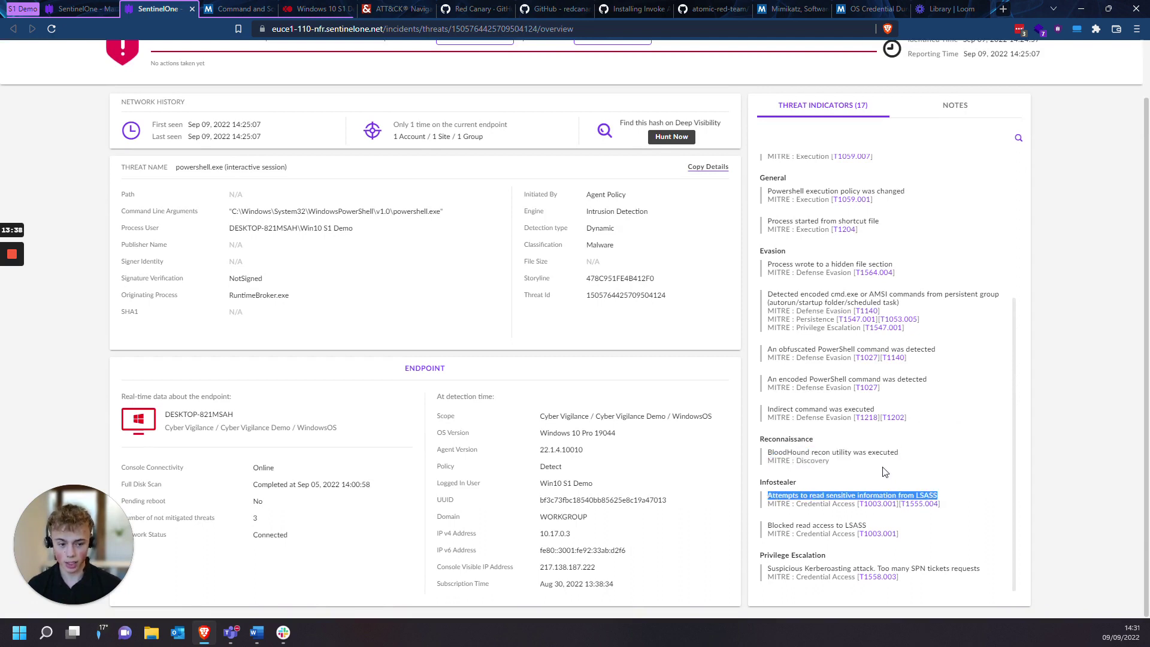
{"action": "left_click", "coordinate": [908, 469]}
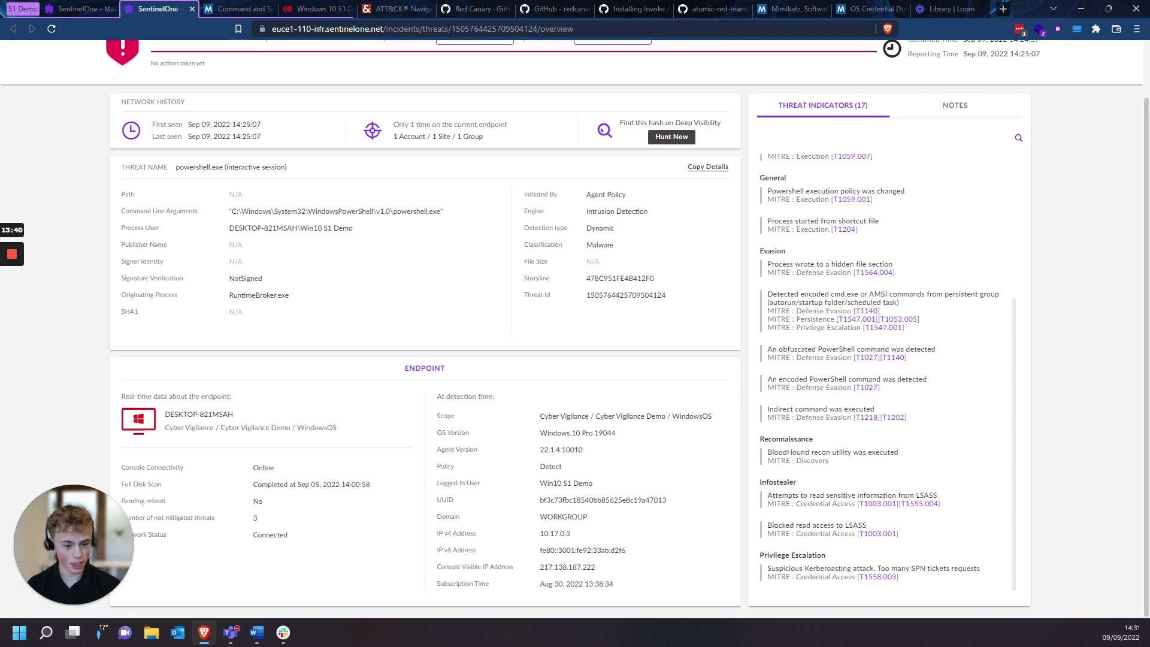
{"action": "left_click_drag", "start_coordinate": [756, 477], "coordinate": [964, 505]}
{"action": "left_click", "coordinate": [964, 505]}
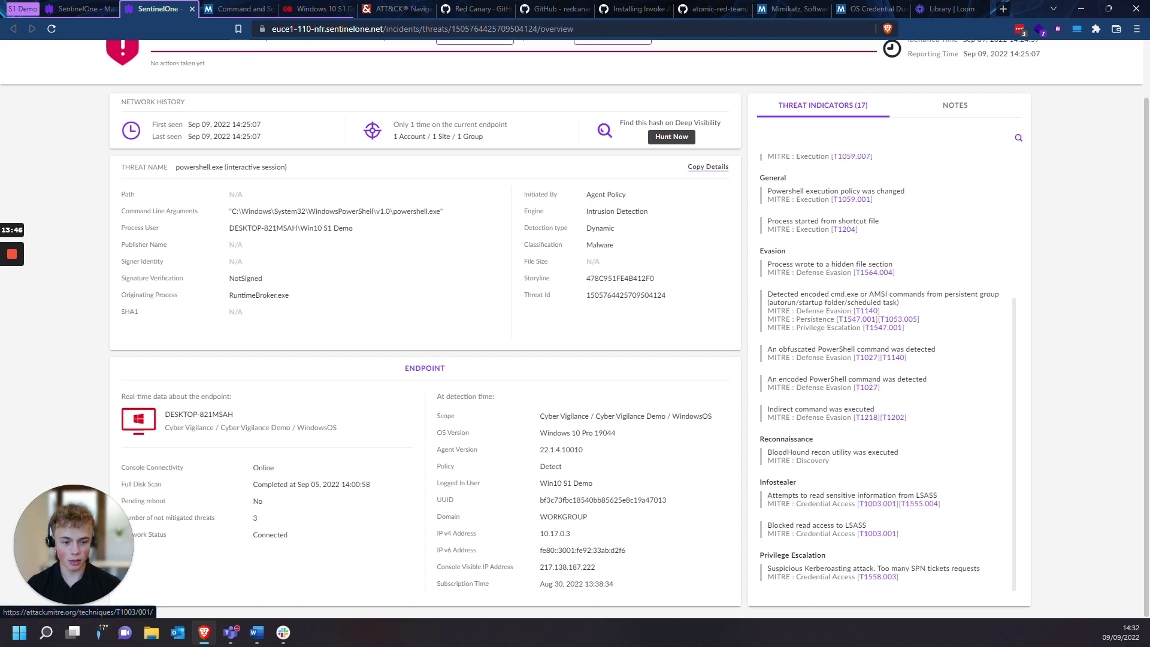
{"action": "left_click_drag", "start_coordinate": [769, 498], "coordinate": [949, 499]}
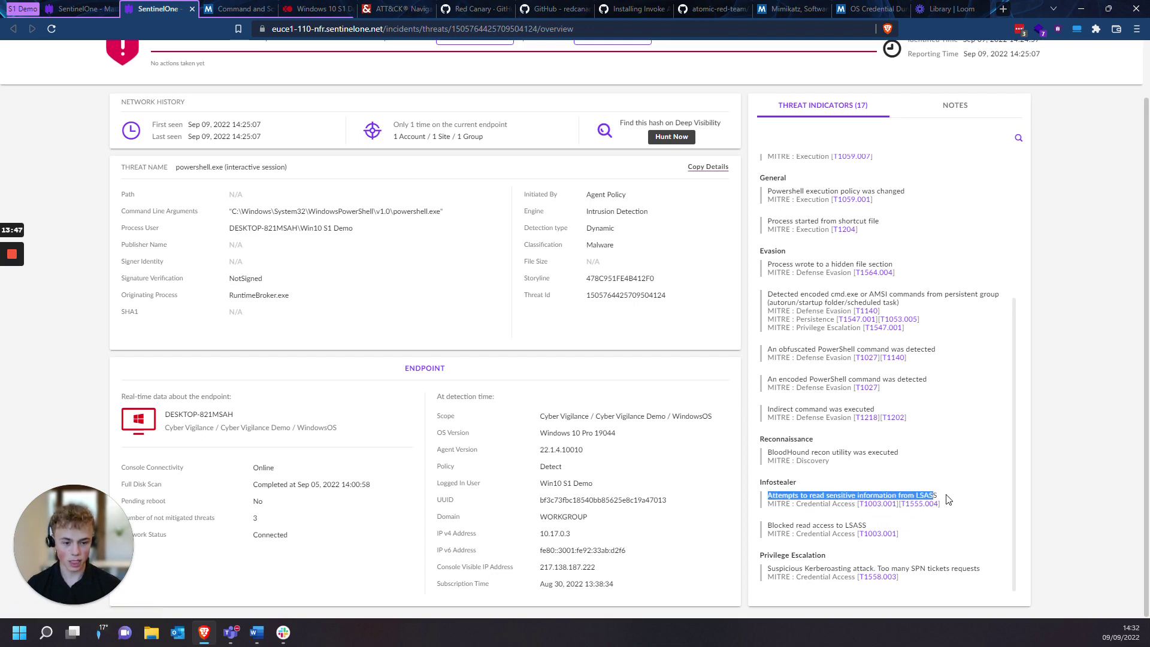
{"action": "left_click", "coordinate": [949, 500]}
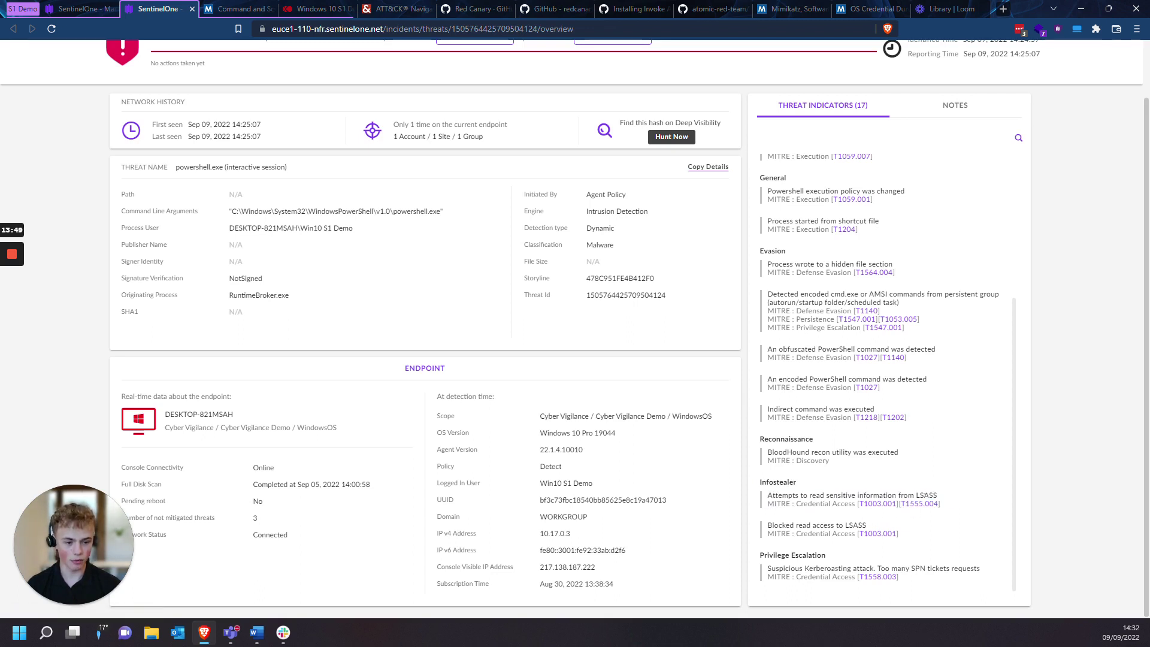
Open the MITRE ATT&CK page for T1003.001 from the LSASS indicator and highlight "LSASS Memory" in its title.
{"action": "middle_click", "coordinate": [884, 506]}
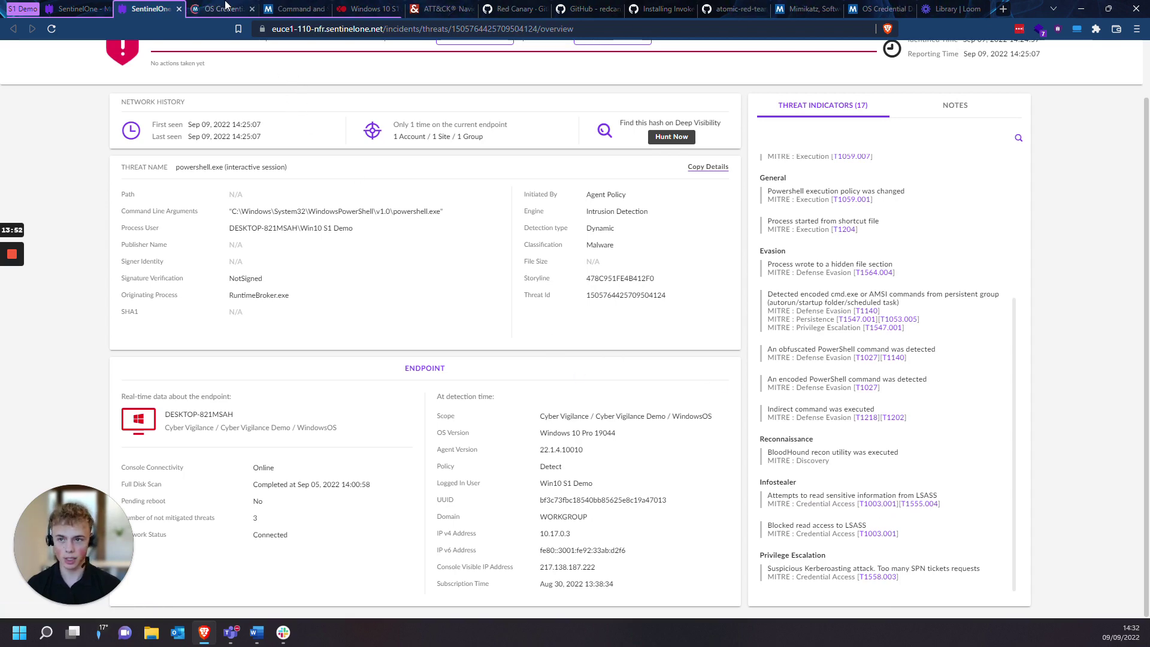
{"action": "left_click", "coordinate": [225, 9]}
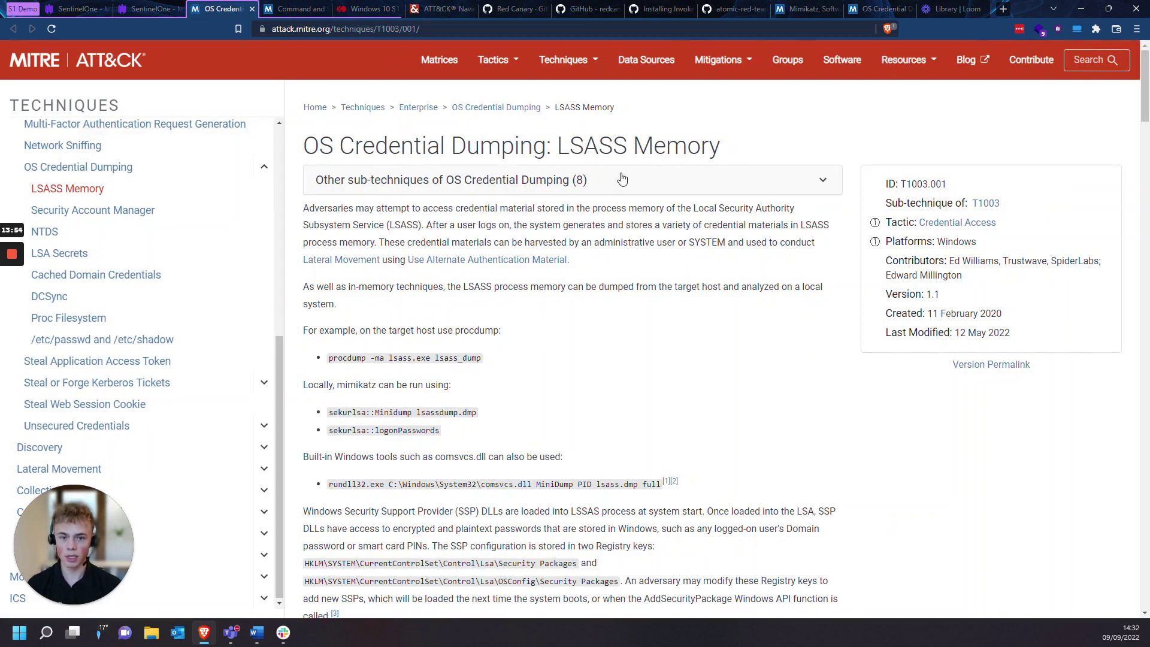
{"action": "left_click_drag", "start_coordinate": [558, 145], "coordinate": [744, 135]}
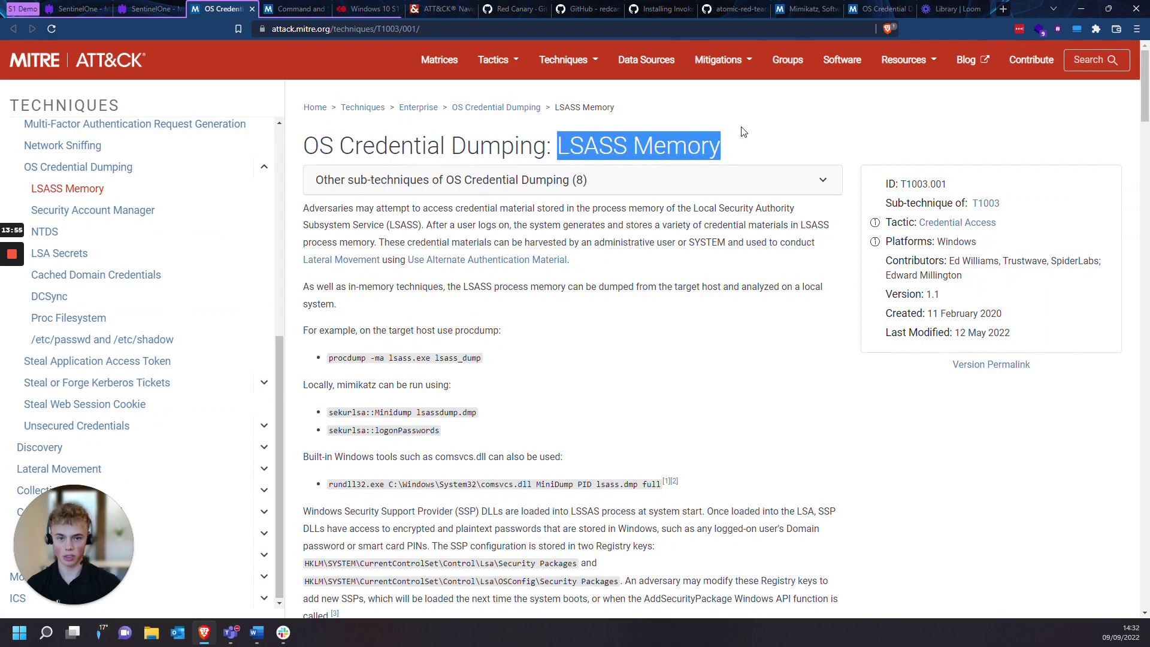
{"action": "left_click", "coordinate": [749, 141]}
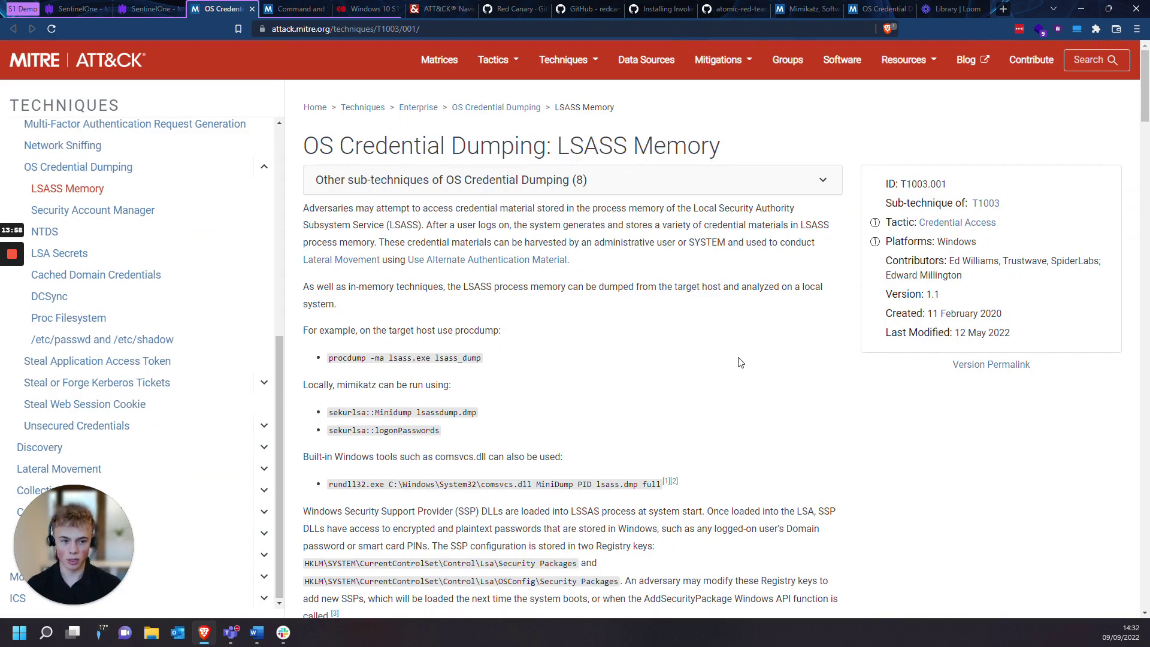
Search the LSASS Memory technique page for "mimikatz" and examine the sentence that mentions it.
{"action": "scroll", "coordinate": [740, 363], "scroll_direction": "down", "scroll_amount": 1}
{"action": "key", "text": "ctrl+f"}
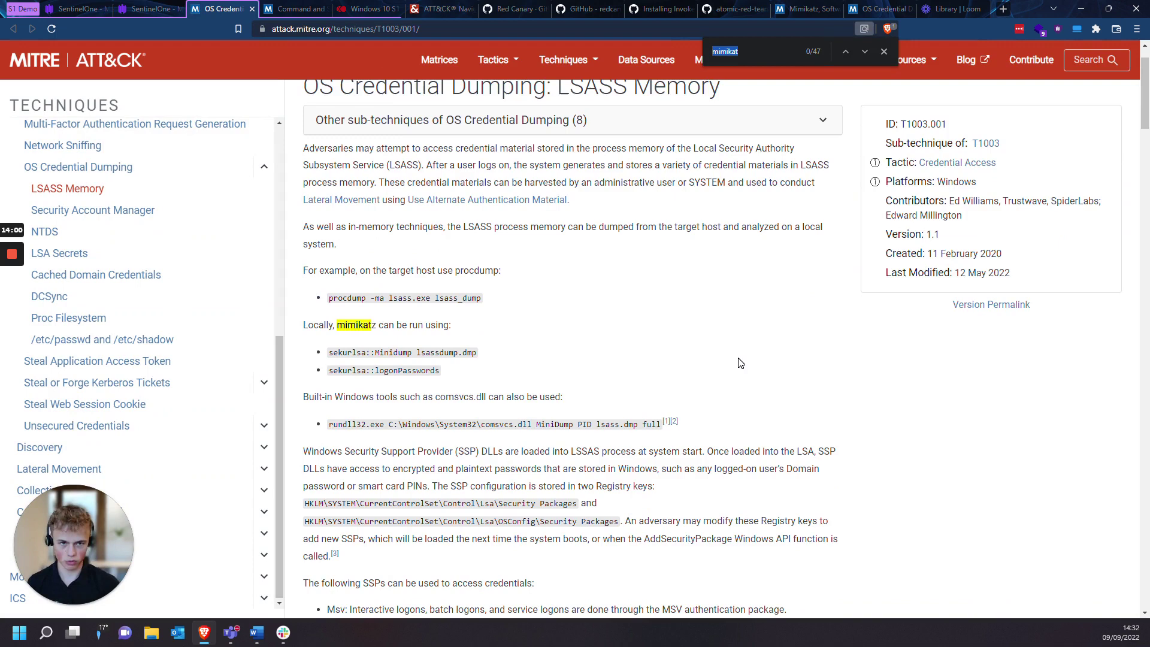
{"action": "type", "text": "mimikatz"}
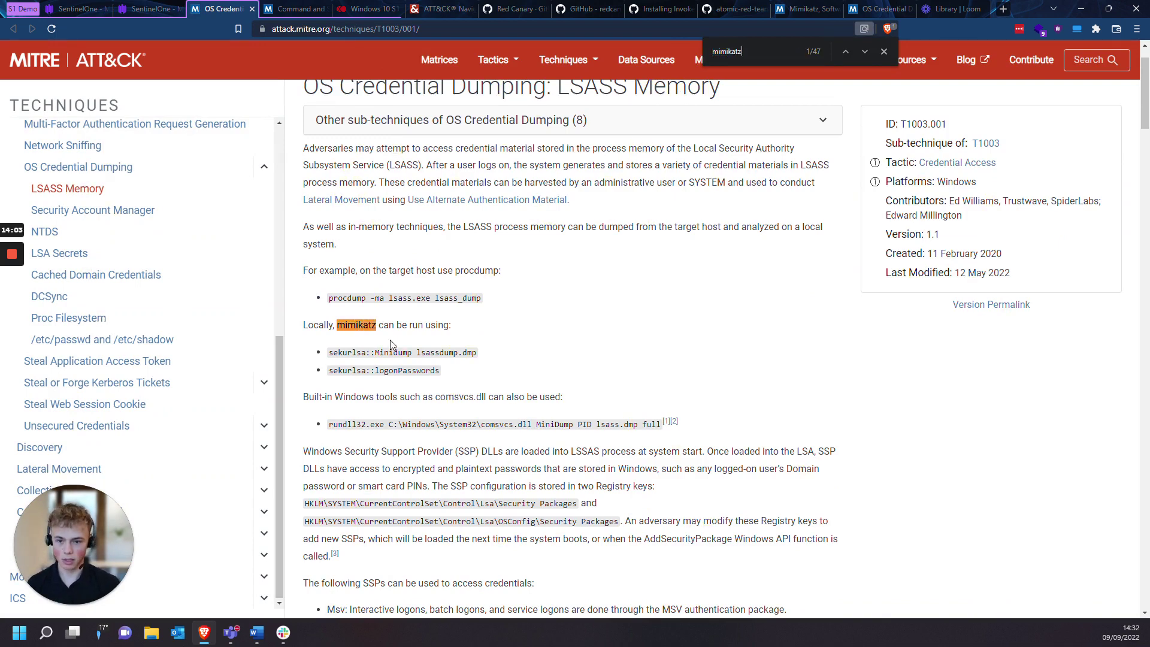
{"action": "left_click_drag", "start_coordinate": [358, 326], "coordinate": [438, 326]}
{"action": "left_click", "coordinate": [446, 325]}
{"action": "left_click", "coordinate": [884, 52]}
{"action": "scroll", "coordinate": [575, 419], "scroll_direction": "up", "scroll_amount": 1}
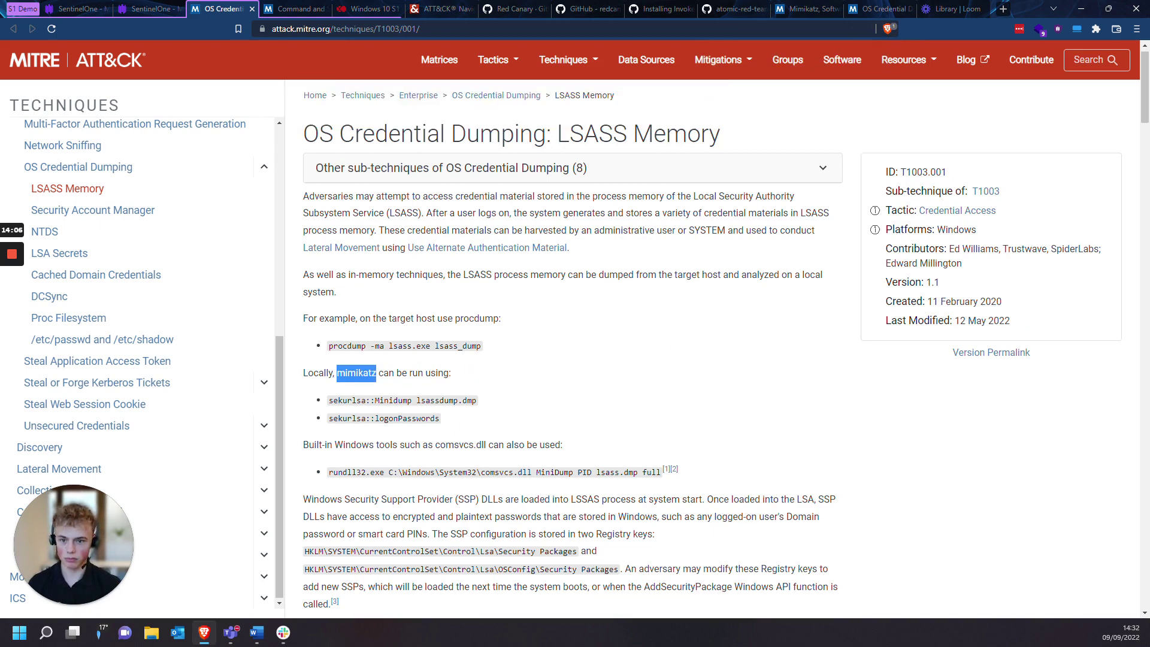
{"action": "left_click", "coordinate": [570, 445]}
Return to the powershell.exe threat details in SentinelOne and review the indicators back up to the Post Exploitation section.
{"action": "left_click", "coordinate": [149, 8]}
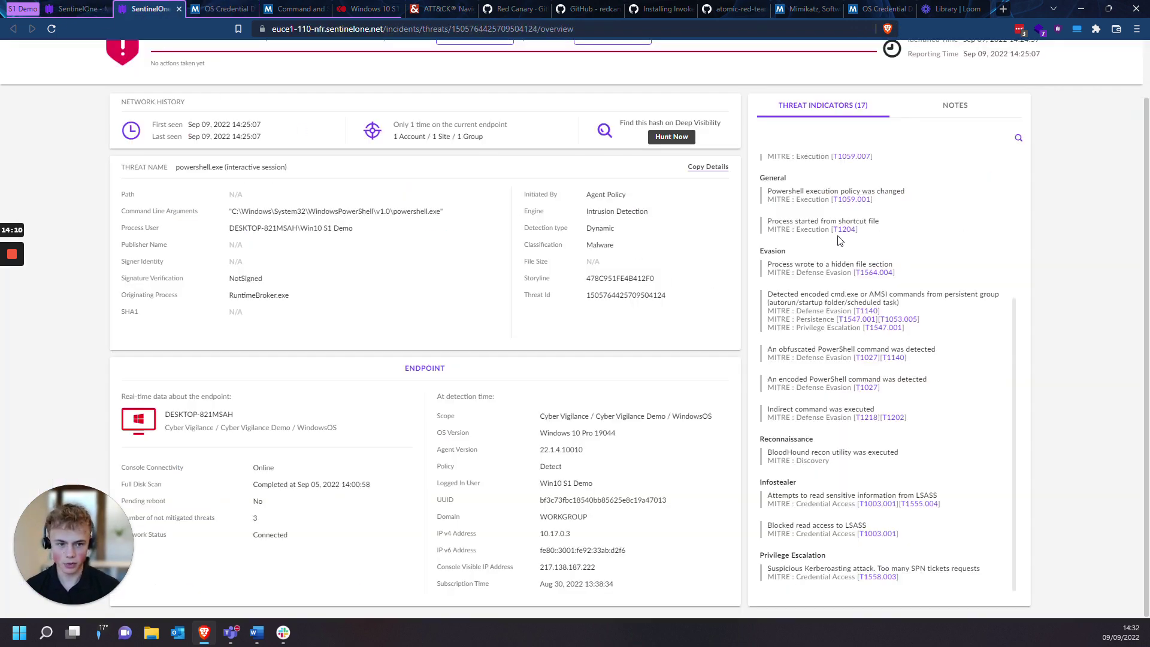
{"action": "scroll", "coordinate": [853, 272], "scroll_direction": "up", "scroll_amount": 2}
{"action": "scroll", "coordinate": [853, 271], "scroll_direction": "up", "scroll_amount": 2}
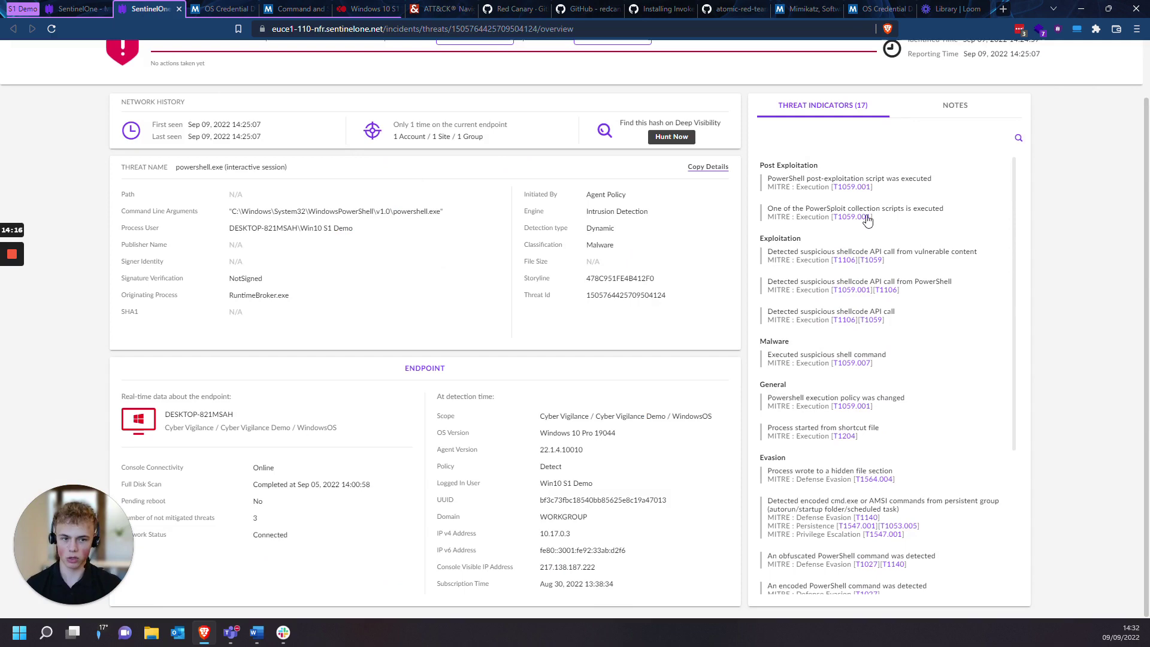
Expand the unresolved Invoke-Mimikatz[1].ps1 threat in the incidents list and examine its detection engine and detection type.
{"action": "left_click", "coordinate": [79, 9]}
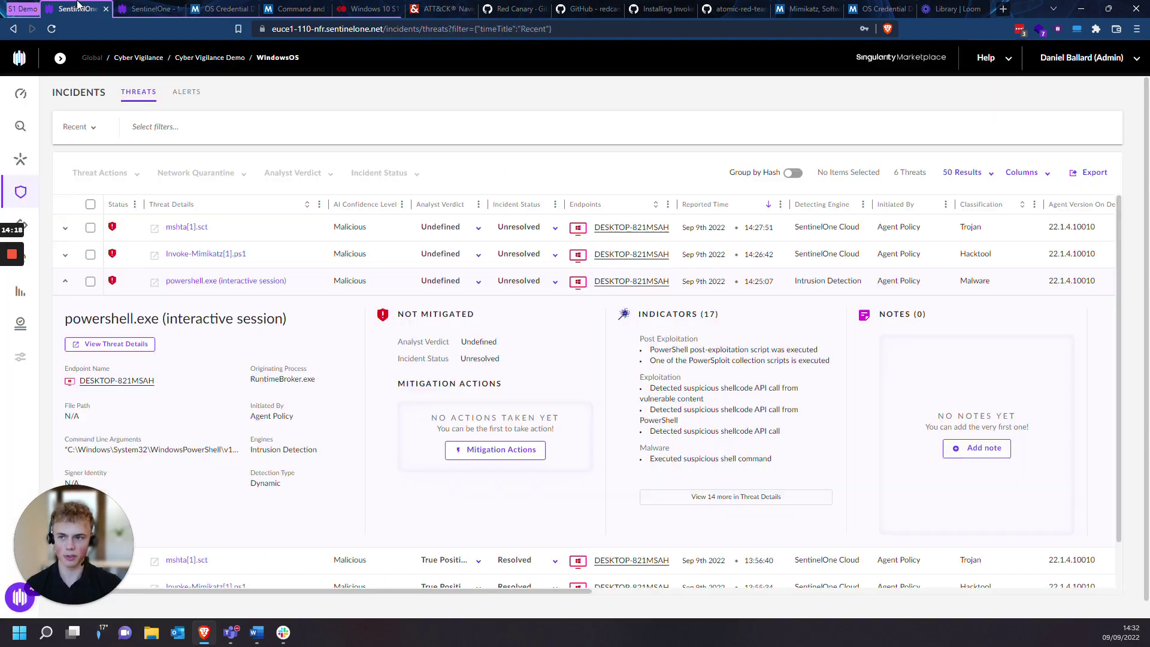
{"action": "left_click", "coordinate": [268, 265]}
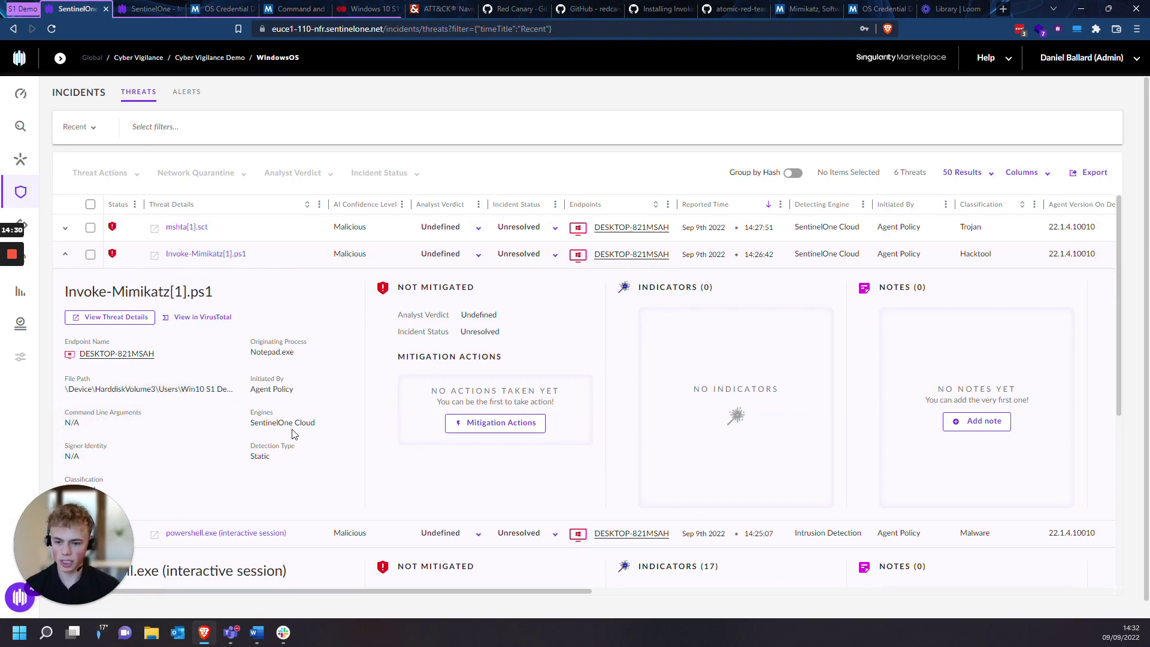
{"action": "left_click_drag", "start_coordinate": [249, 422], "coordinate": [337, 428]}
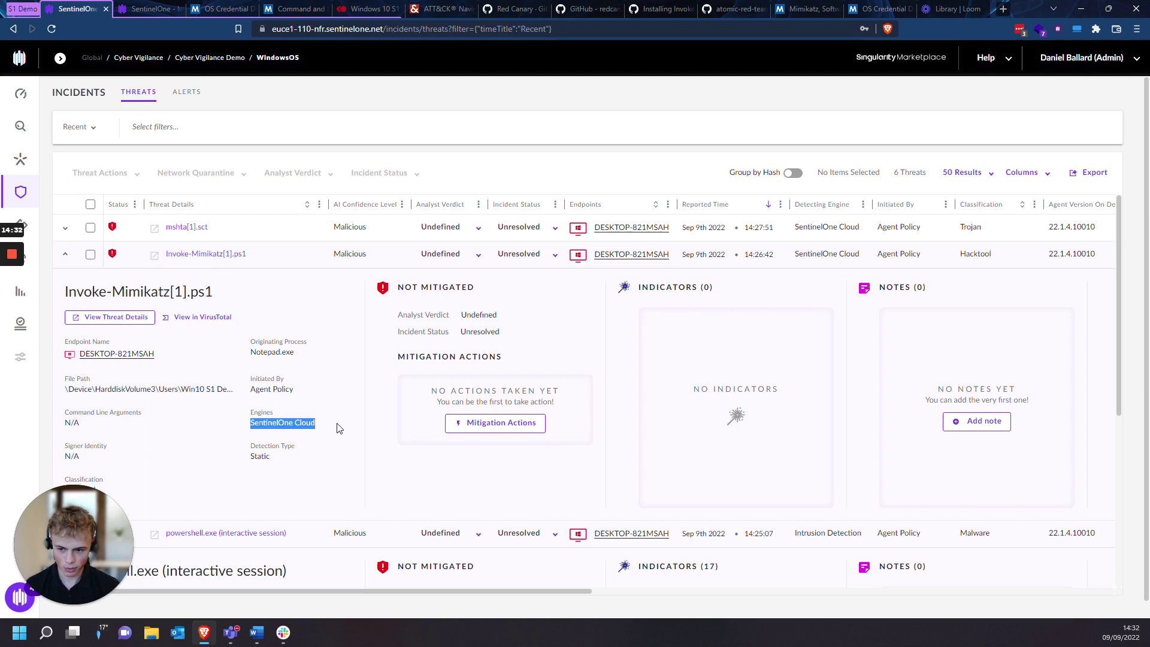
{"action": "left_click", "coordinate": [337, 427]}
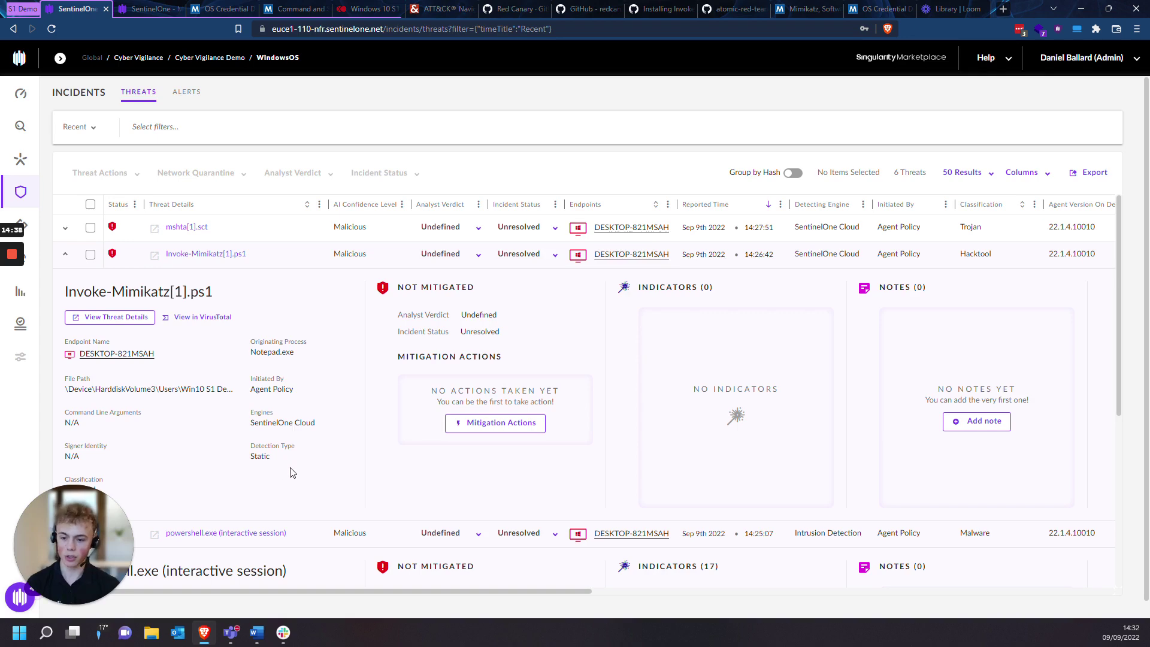
Recheck the overview of the powershell.exe (interactive session) threat, then go back to the incidents list.
{"action": "left_click", "coordinate": [161, 6]}
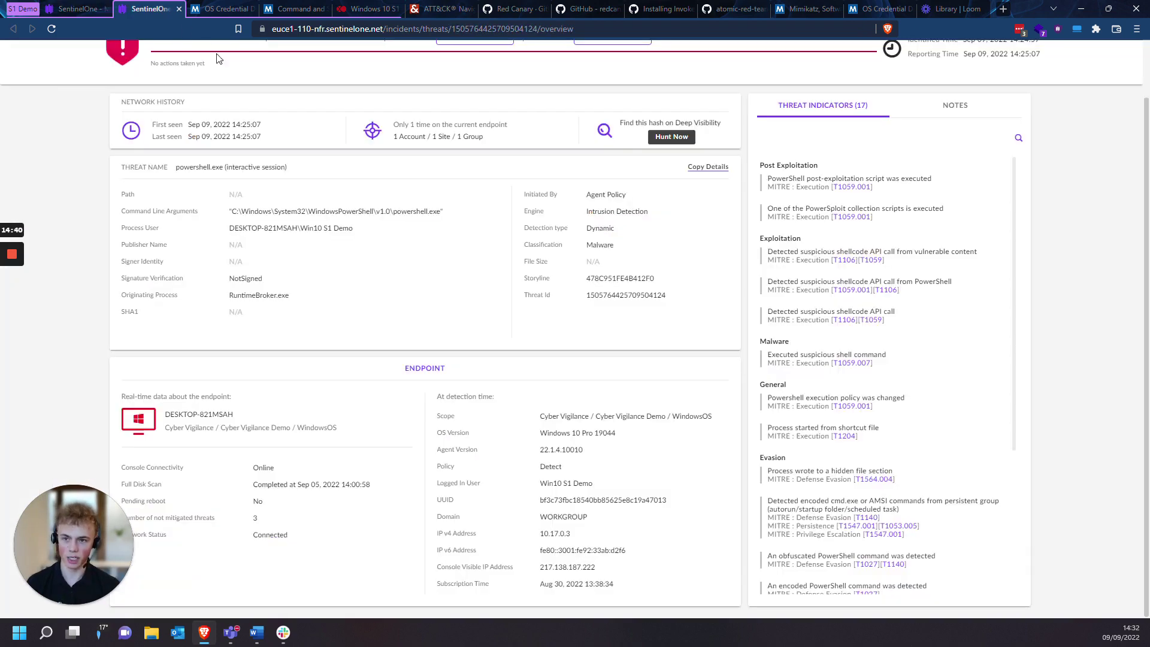
{"action": "scroll", "coordinate": [304, 212], "scroll_direction": "up", "scroll_amount": 2}
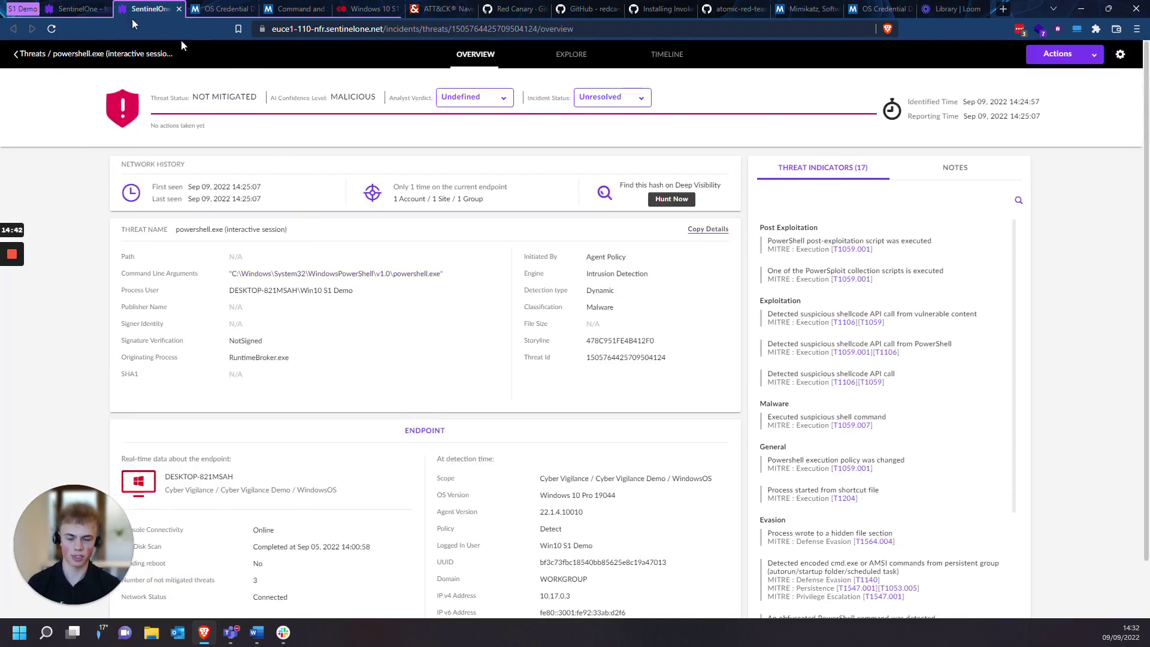
{"action": "left_click", "coordinate": [94, 6]}
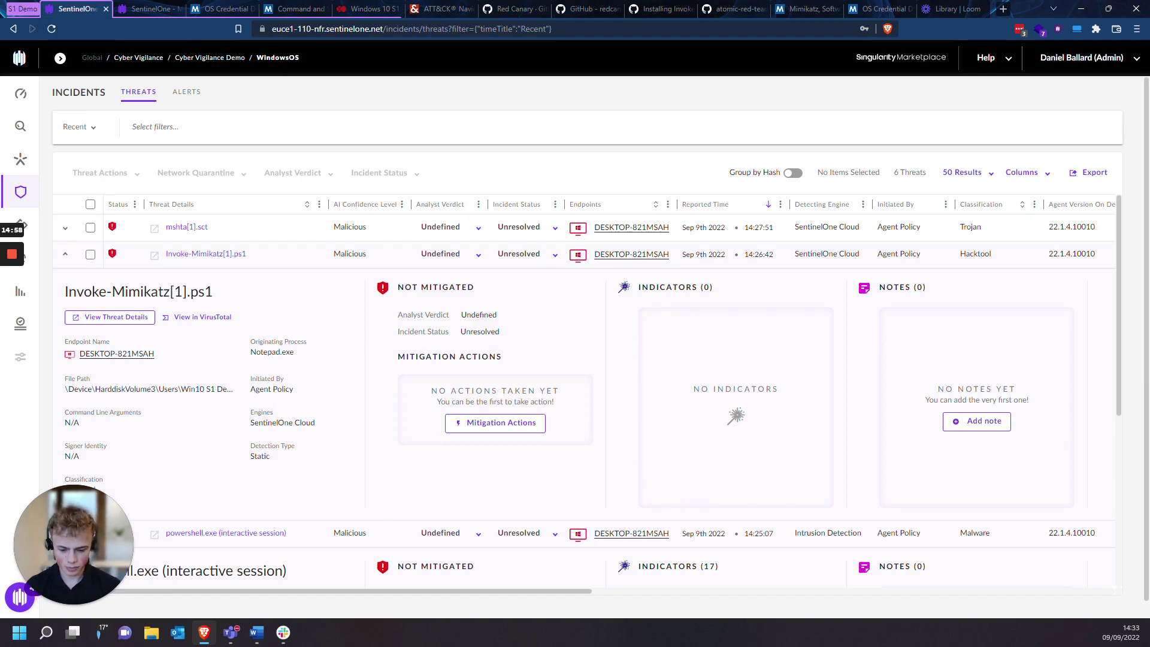
Collapse the expanded powershell.exe and Invoke-Mimikatz[1].ps1 summaries in the threats list.
{"action": "scroll", "coordinate": [310, 464], "scroll_direction": "down", "scroll_amount": 2}
{"action": "left_click", "coordinate": [309, 418]}
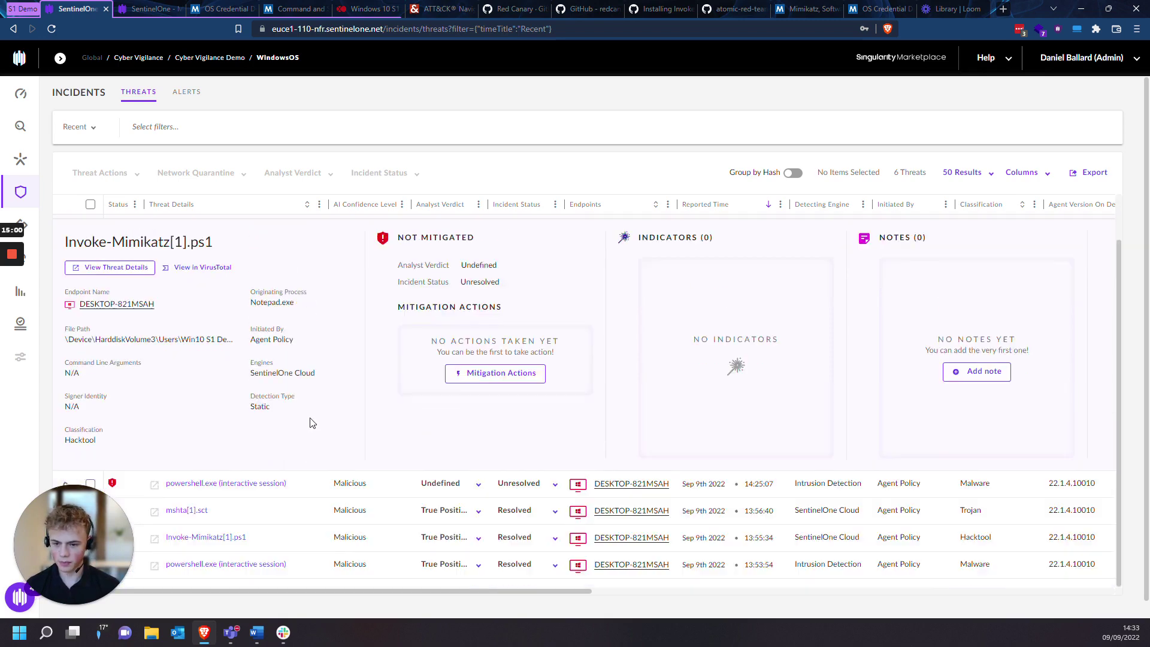
{"action": "scroll", "coordinate": [312, 422], "scroll_direction": "up", "scroll_amount": 2}
{"action": "left_click", "coordinate": [269, 257]}
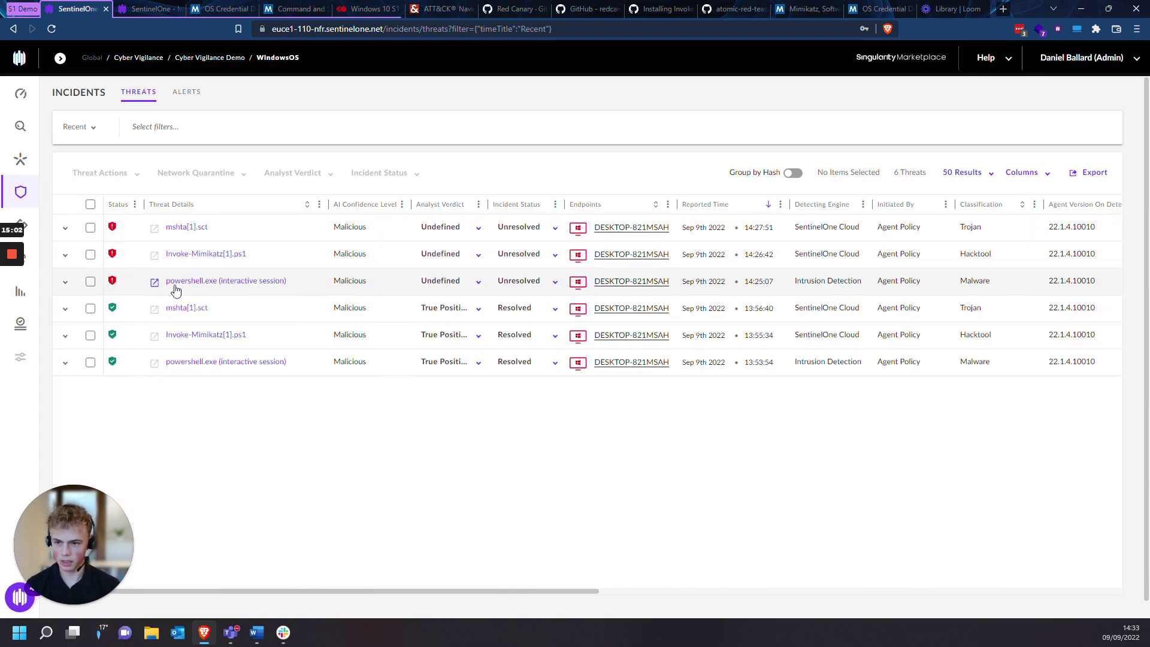
Apply the Kill, Quarantine and Remediate mitigation actions to the three unresolved threats, marking them as resolved with the analyst verdict True Positive.
{"action": "left_click", "coordinate": [91, 281]}
{"action": "left_click", "coordinate": [91, 254]}
{"action": "left_click", "coordinate": [91, 227]}
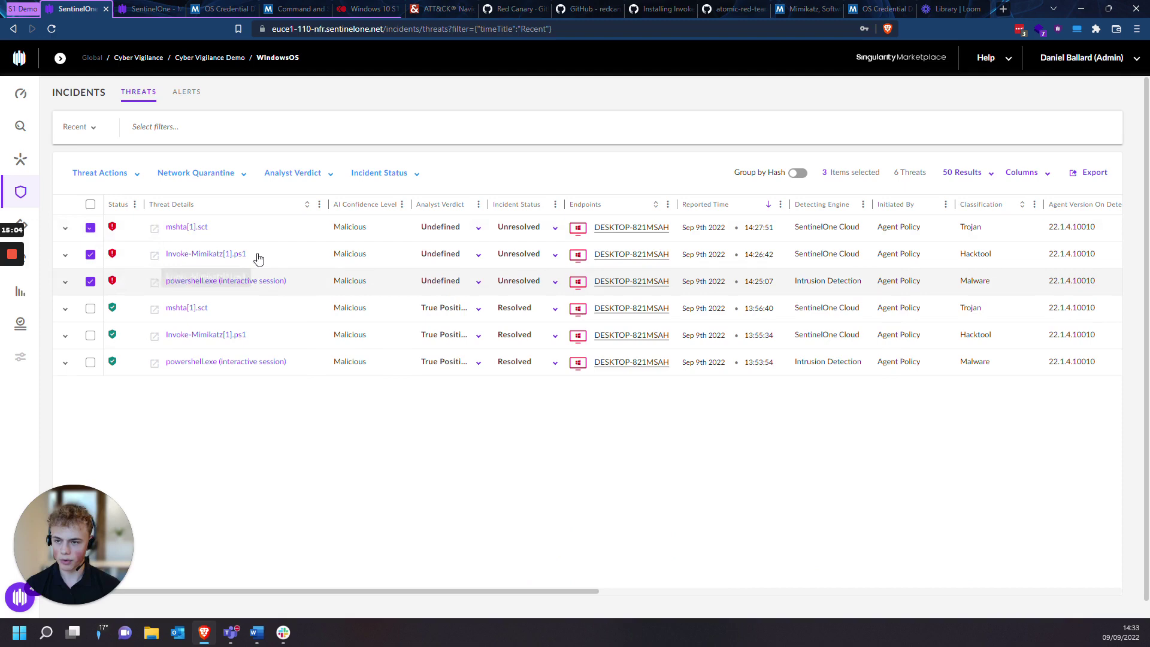
{"action": "left_click", "coordinate": [115, 176]}
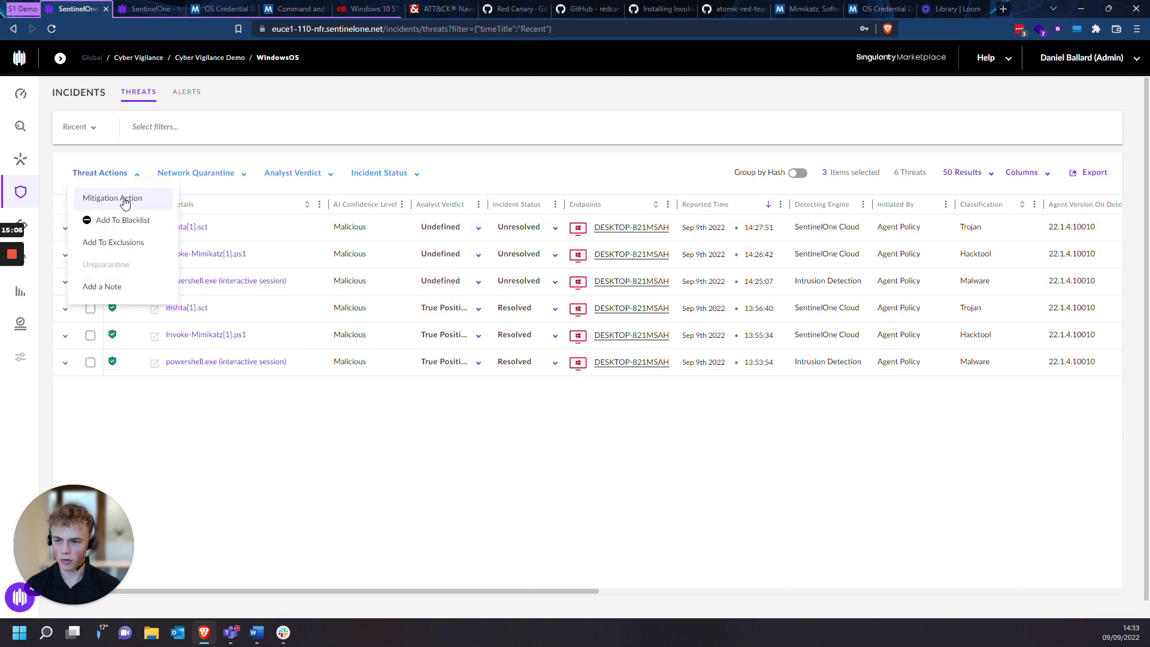
{"action": "left_click", "coordinate": [120, 199]}
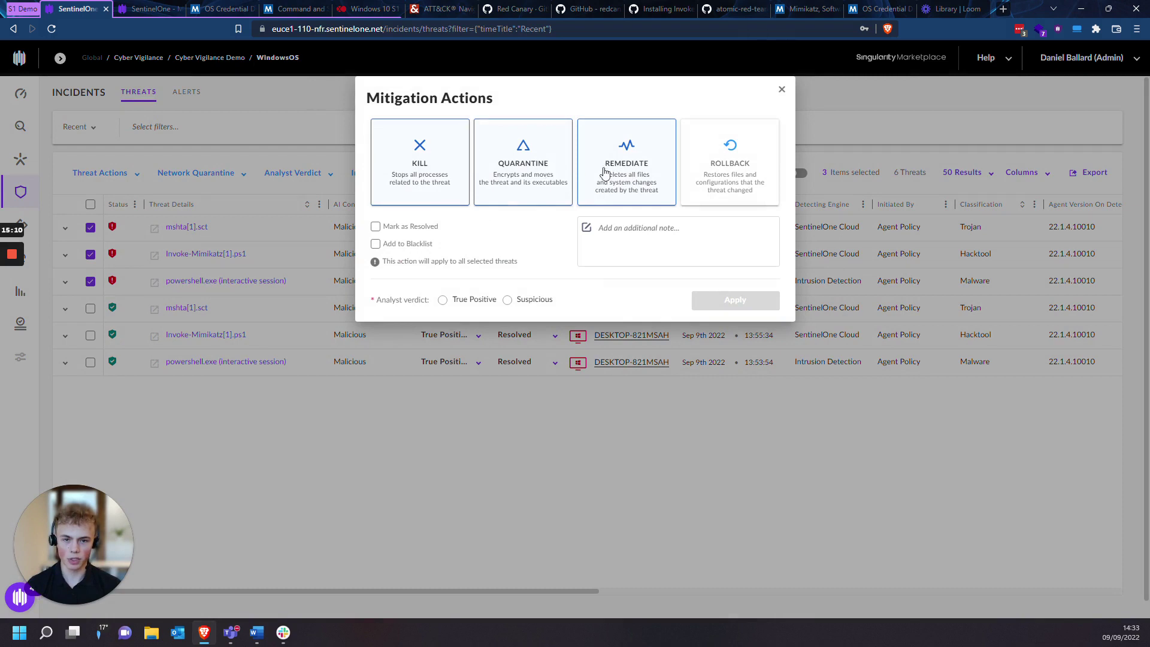
{"action": "left_click", "coordinate": [400, 228]}
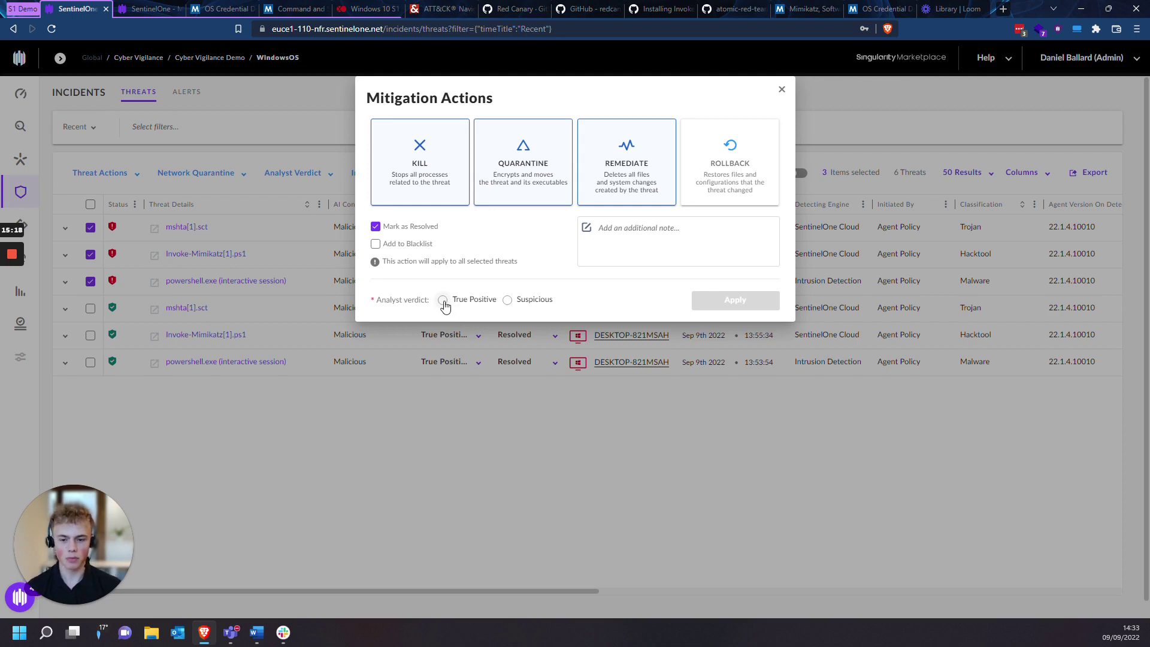
{"action": "left_click", "coordinate": [442, 300]}
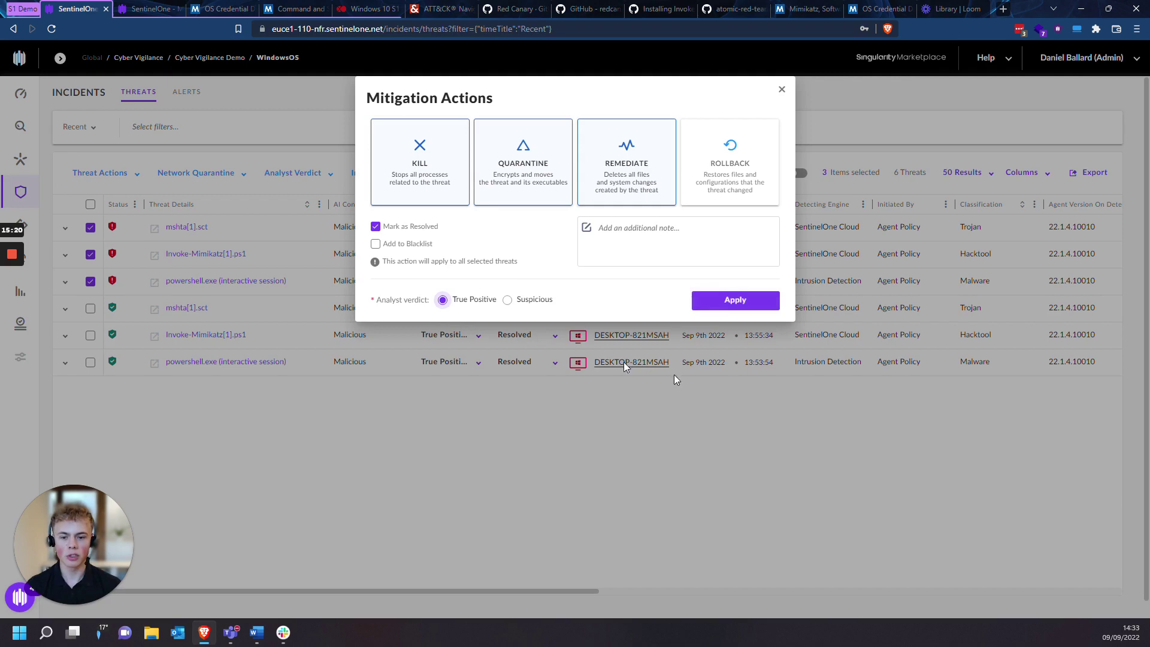
{"action": "left_click", "coordinate": [735, 300]}
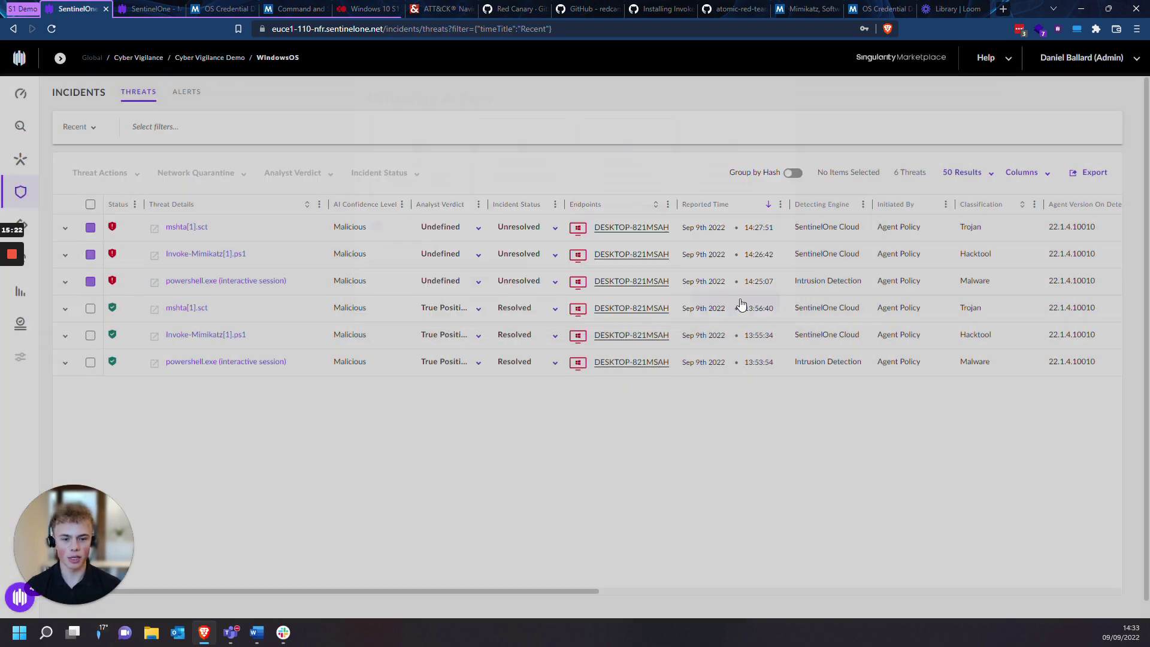
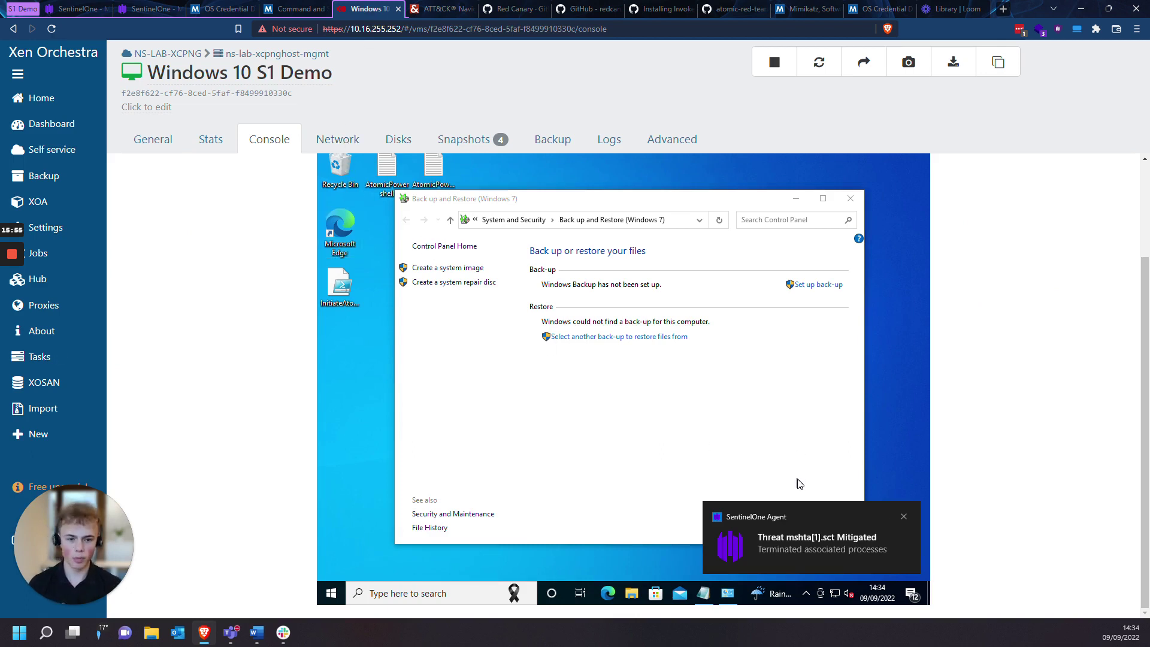
Review the full list of SentinelOne Agent threat notifications on the Windows 10 virtual machine, then close the notification list.
{"action": "left_click", "coordinate": [911, 593]}
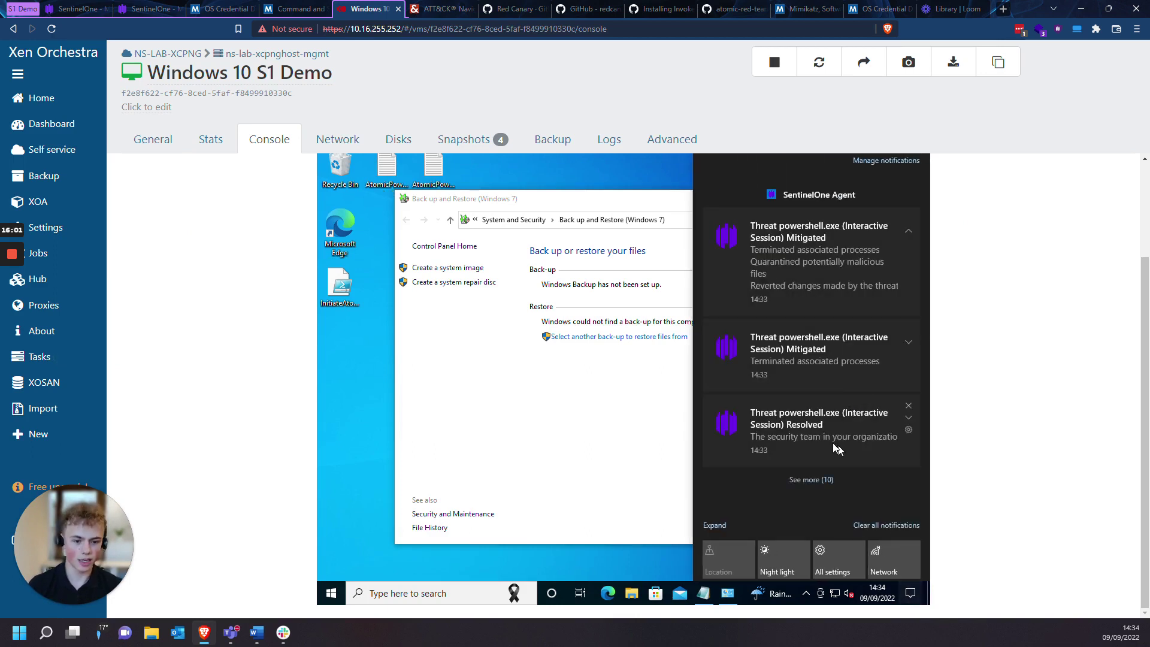
{"action": "left_click", "coordinate": [811, 480]}
{"action": "scroll", "coordinate": [803, 457], "scroll_direction": "down", "scroll_amount": 3}
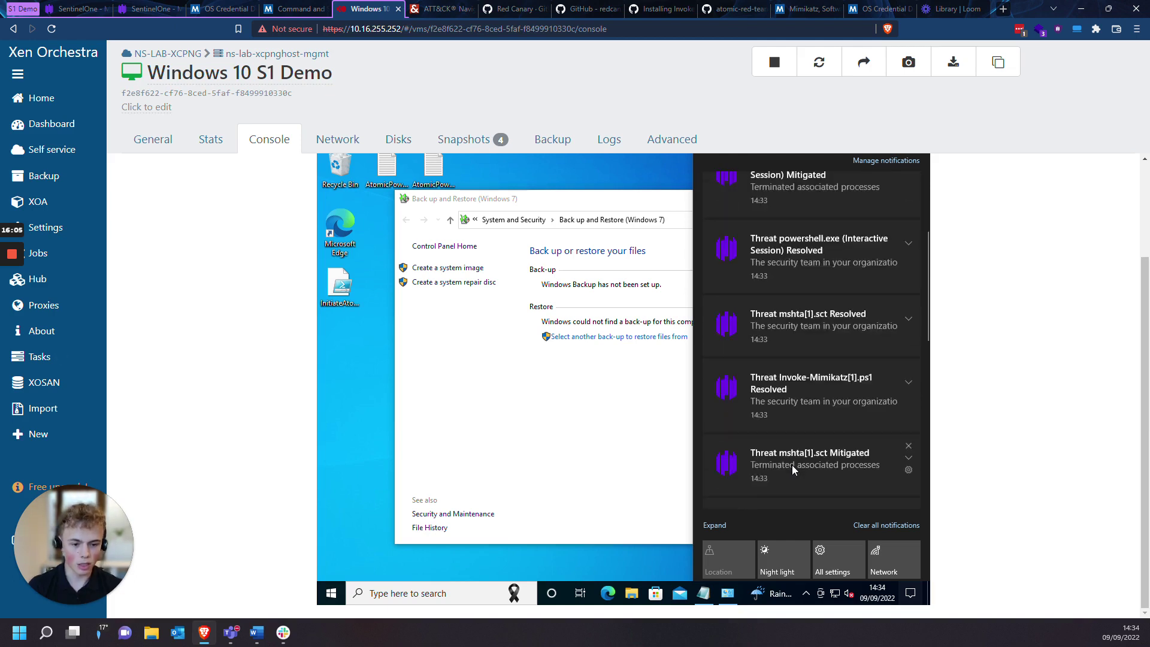
{"action": "scroll", "coordinate": [791, 464], "scroll_direction": "down", "scroll_amount": 1}
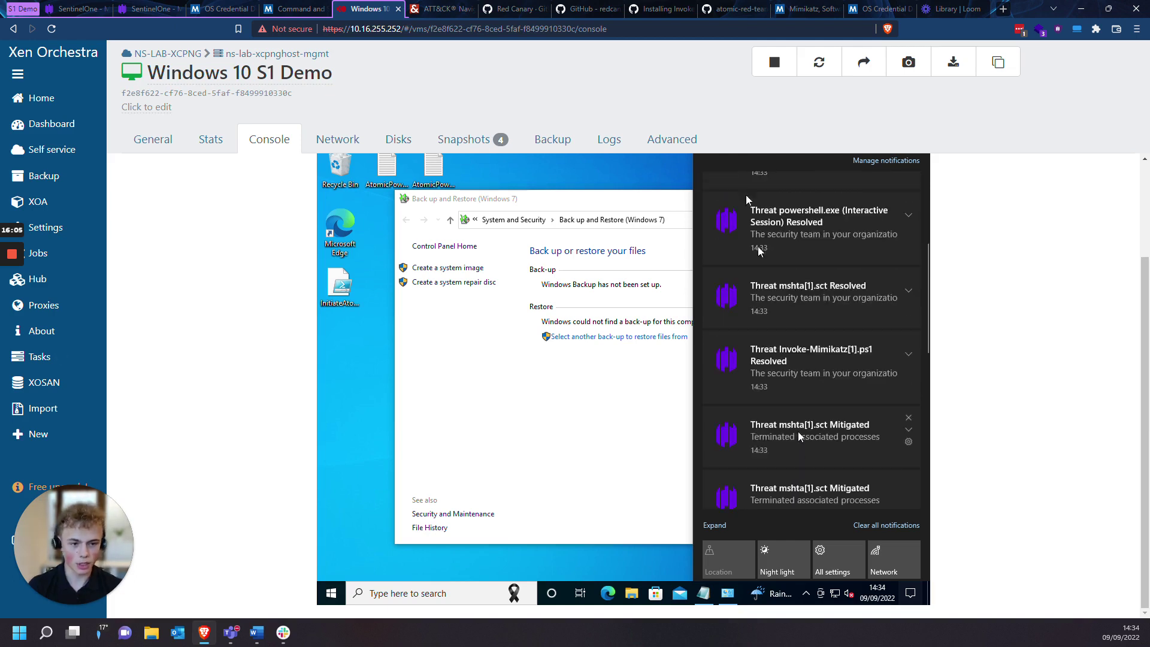
{"action": "left_click", "coordinate": [592, 172]}
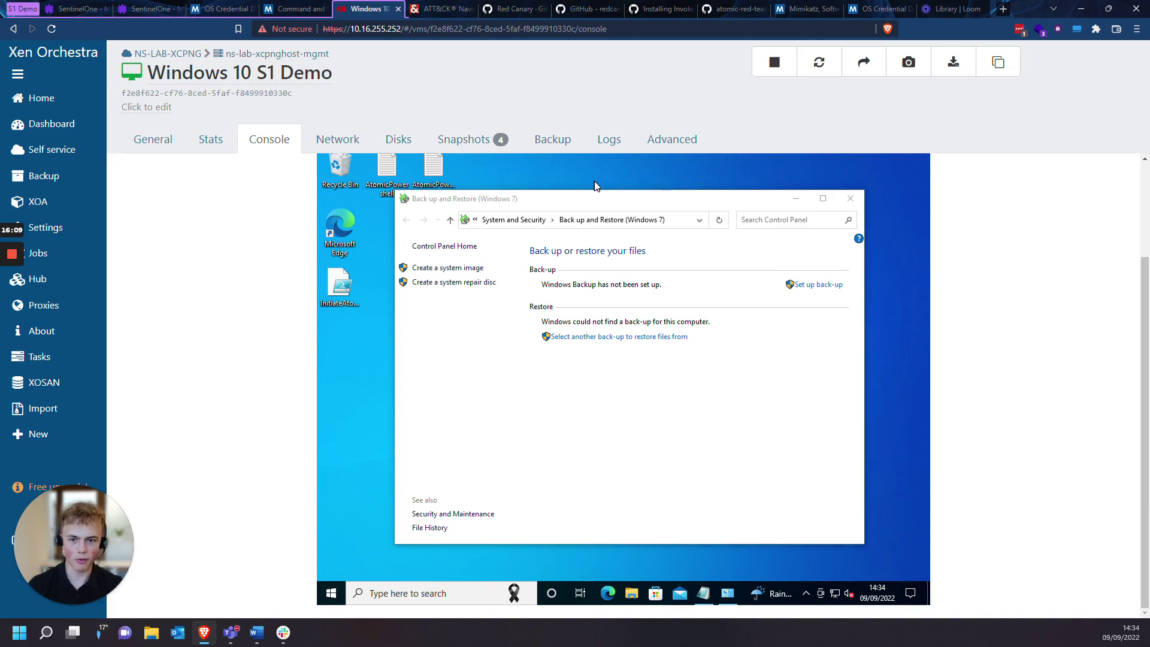
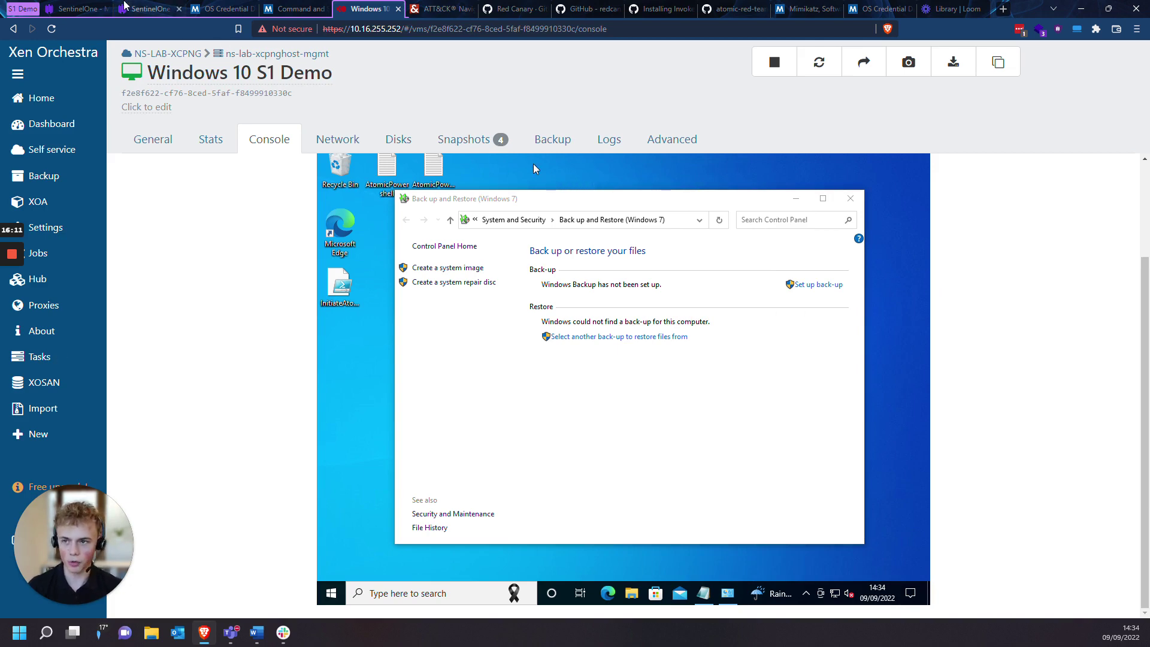
Switch to the SentinelOne console to review the Incidents threat list, checking back once on the Windows 10 virtual machine's desktop.
{"action": "left_click", "coordinate": [69, 8]}
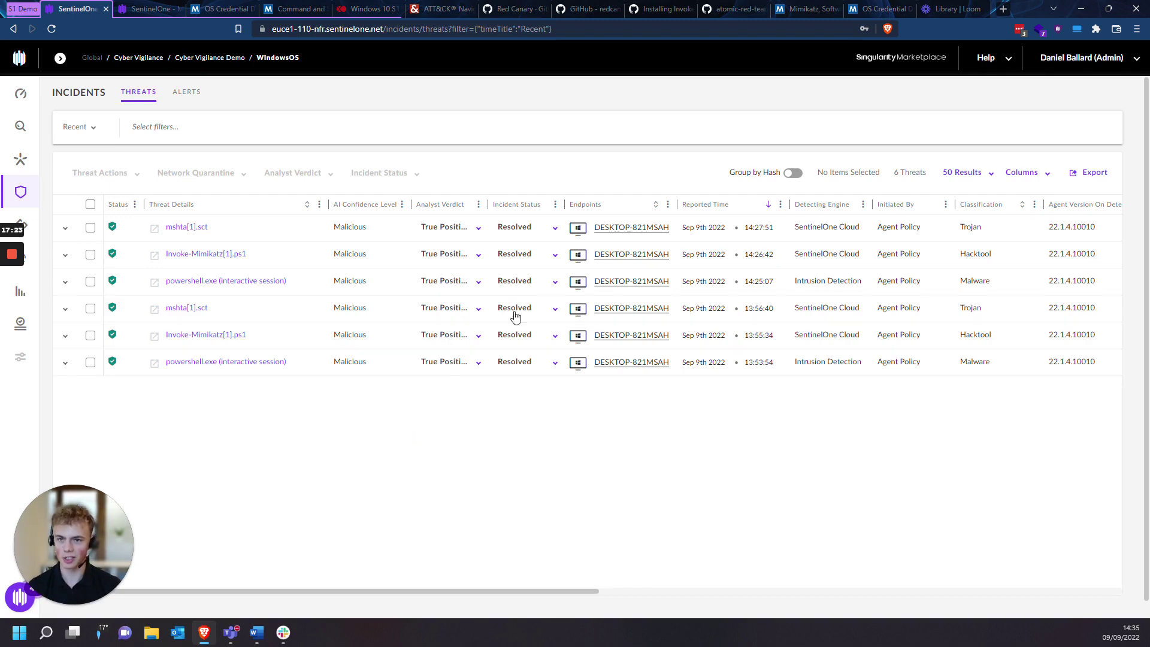
{"action": "key", "text": "ctrl+5"}
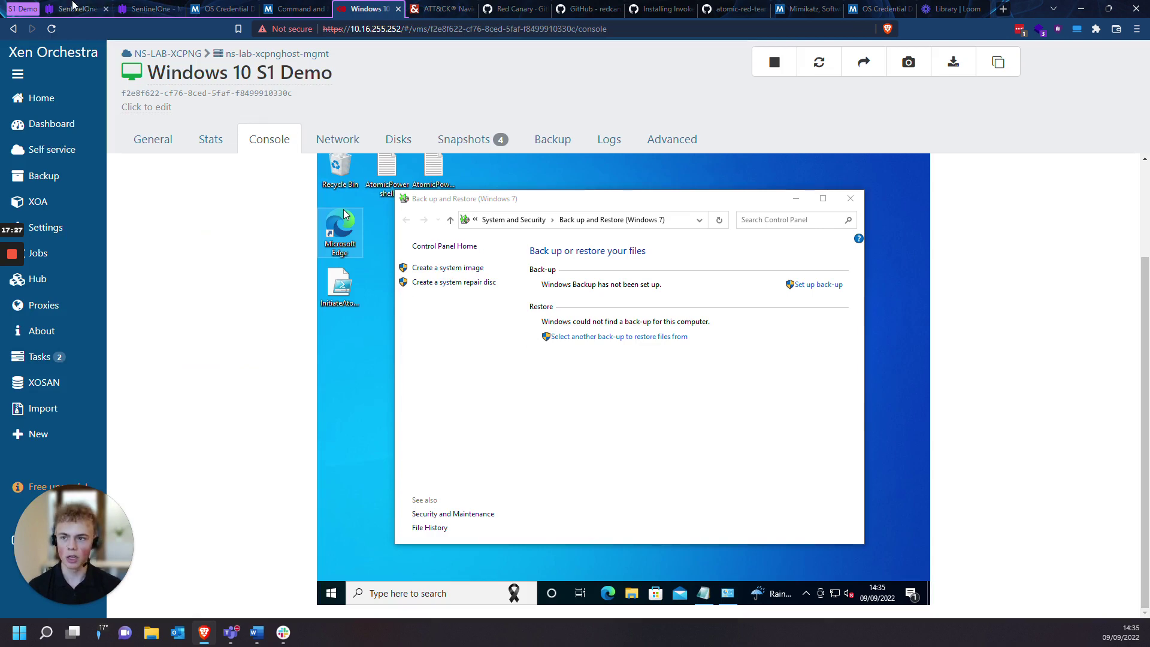
{"action": "left_click", "coordinate": [78, 8]}
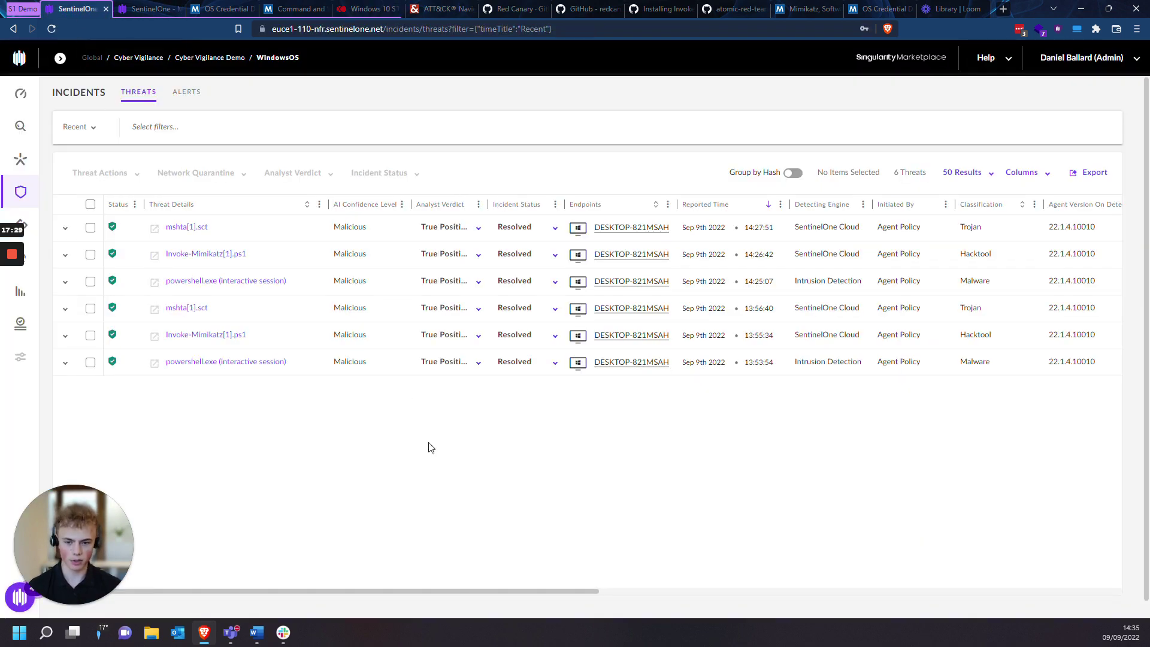